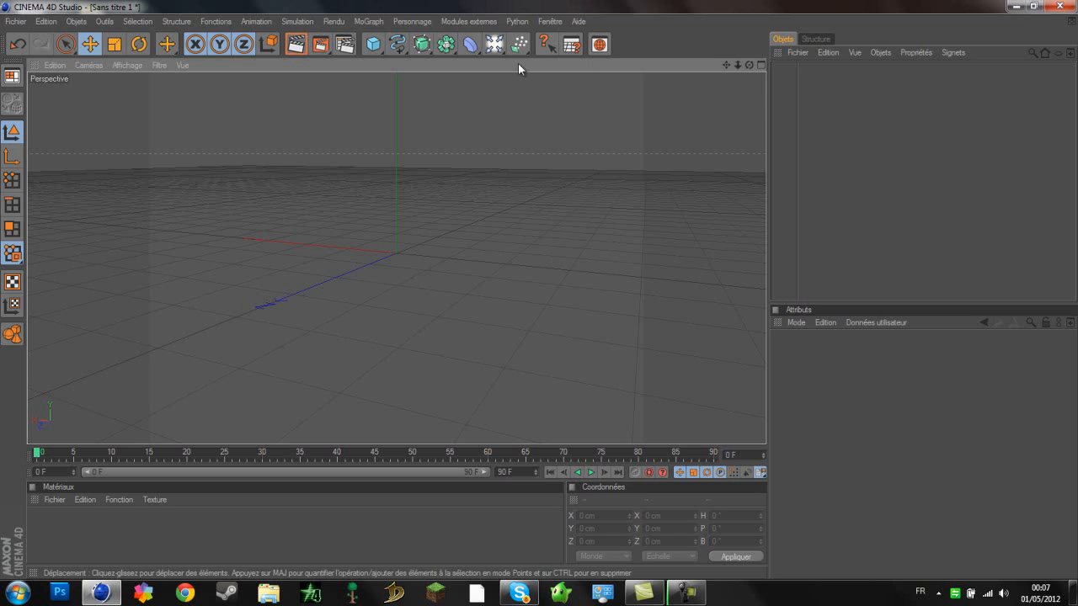
# - Add a MoGraph Mo Texte object reading "Tutoriel" with a depth of 60
pyautogui.click(378, 22)
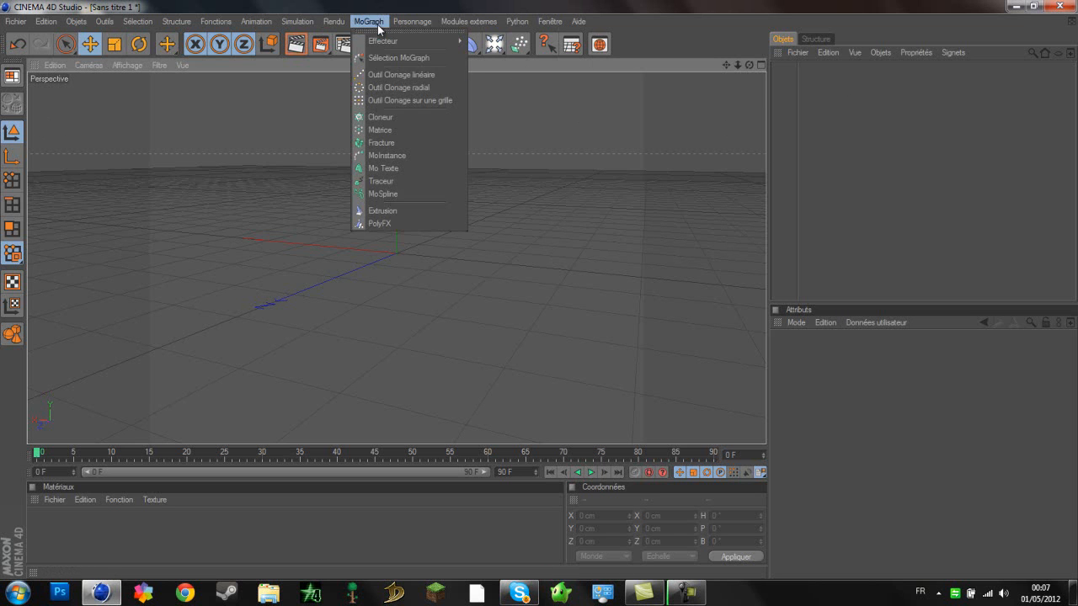
pyautogui.click(396, 168)
pyautogui.write('Tutoriel')
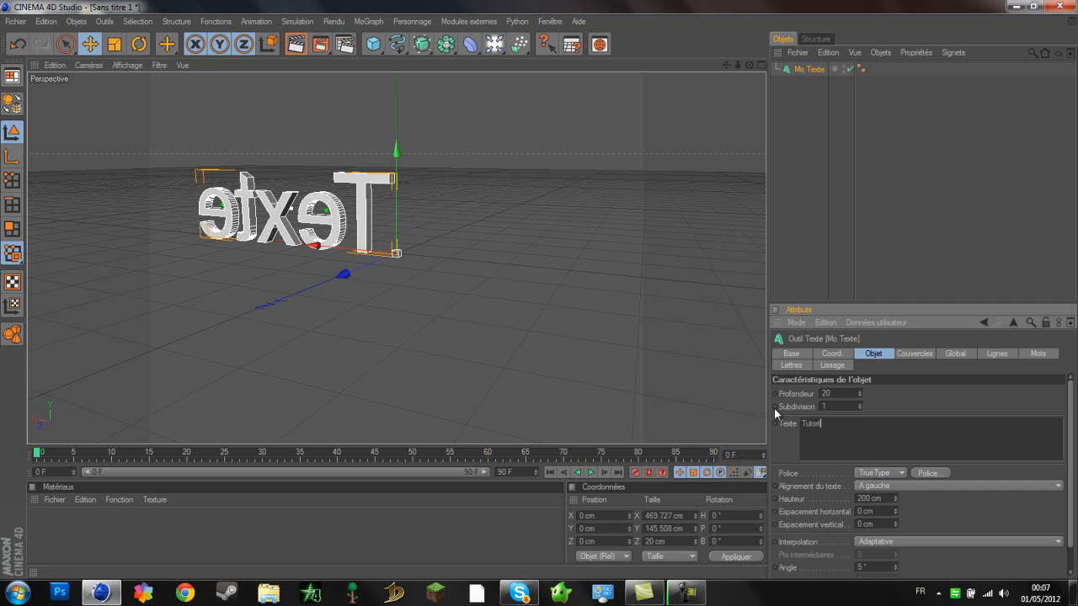
pyautogui.click(845, 392)
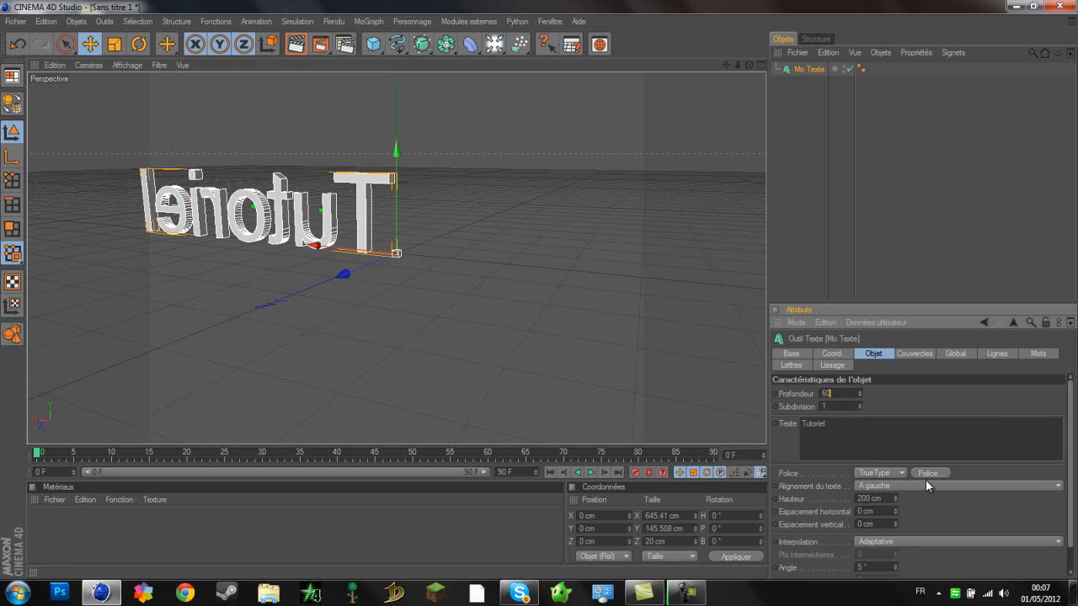
pyautogui.write('60')
pyautogui.press('Return')
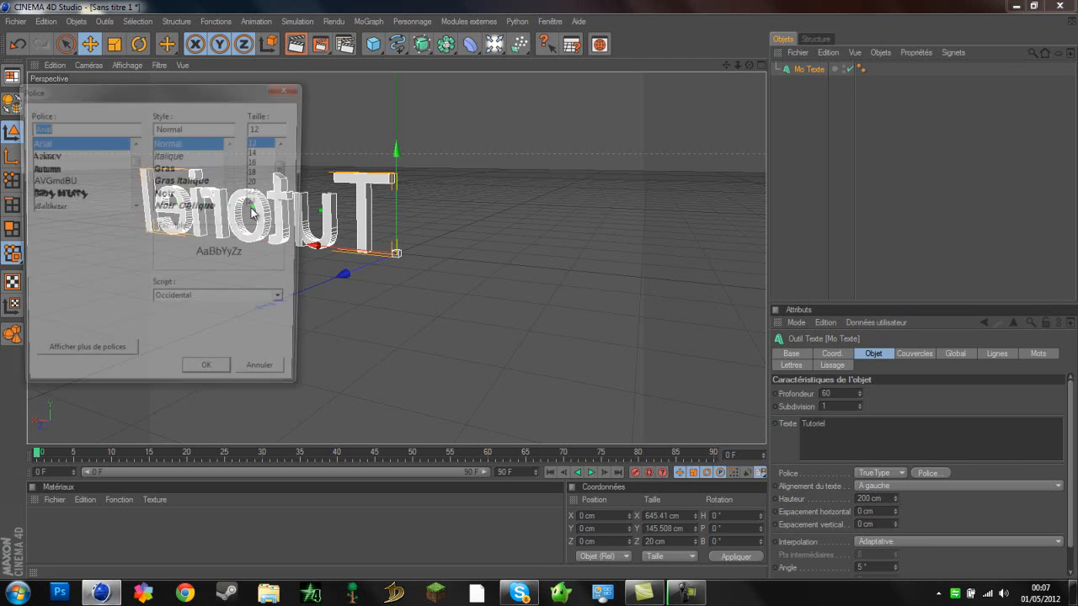
# - Set the text's font to Nasalization in the Oblique style
pyautogui.write('n')
pyautogui.click(59, 147)
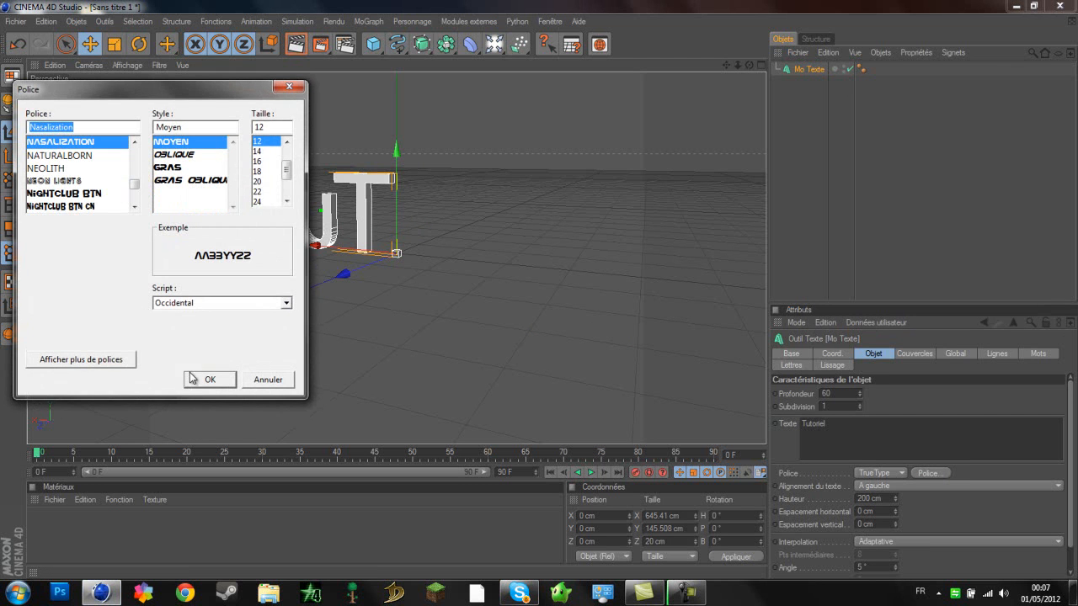
pyautogui.click(188, 154)
pyautogui.click(211, 379)
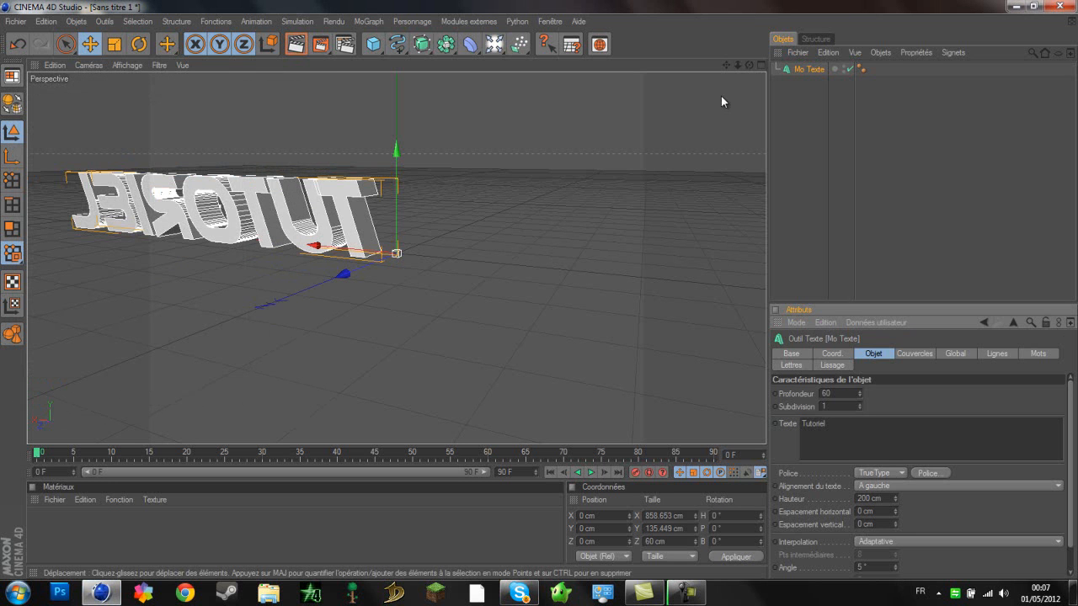
# - Set the text's start cap to Couvercle et biseau with a radius of 8 cm
pyautogui.moveTo(749, 65); pyautogui.dragTo(539, 289)
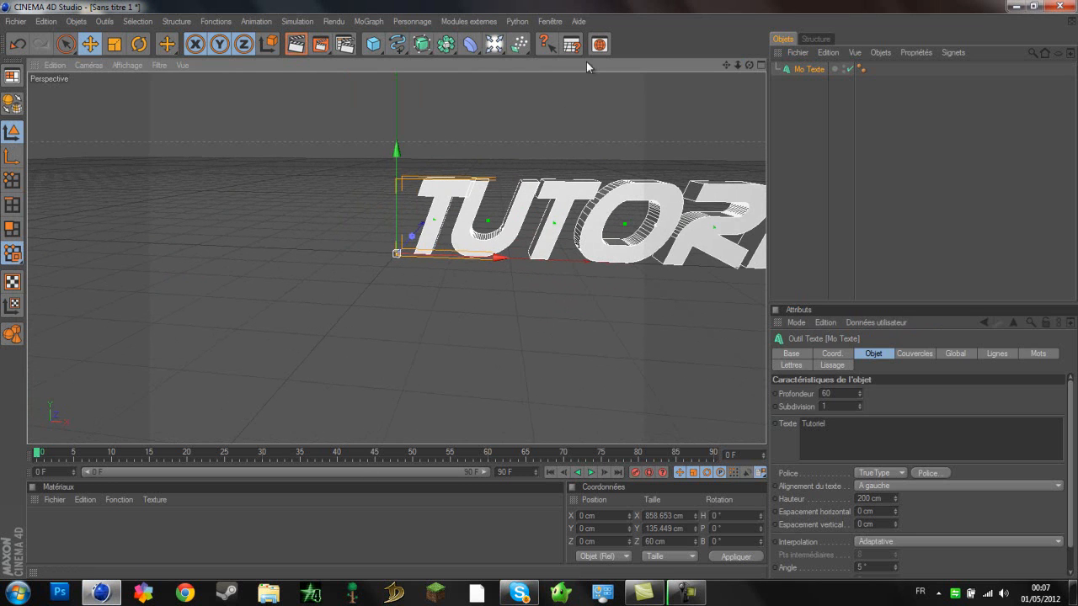
pyautogui.moveTo(727, 65); pyautogui.dragTo(539, 291)
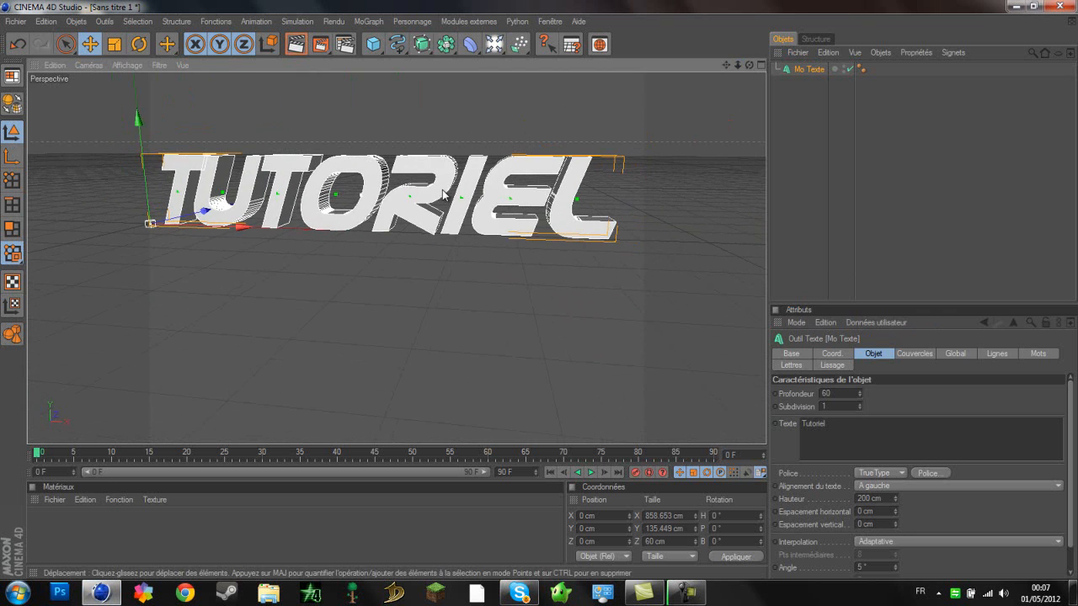
pyautogui.moveTo(752, 67); pyautogui.dragTo(540, 290)
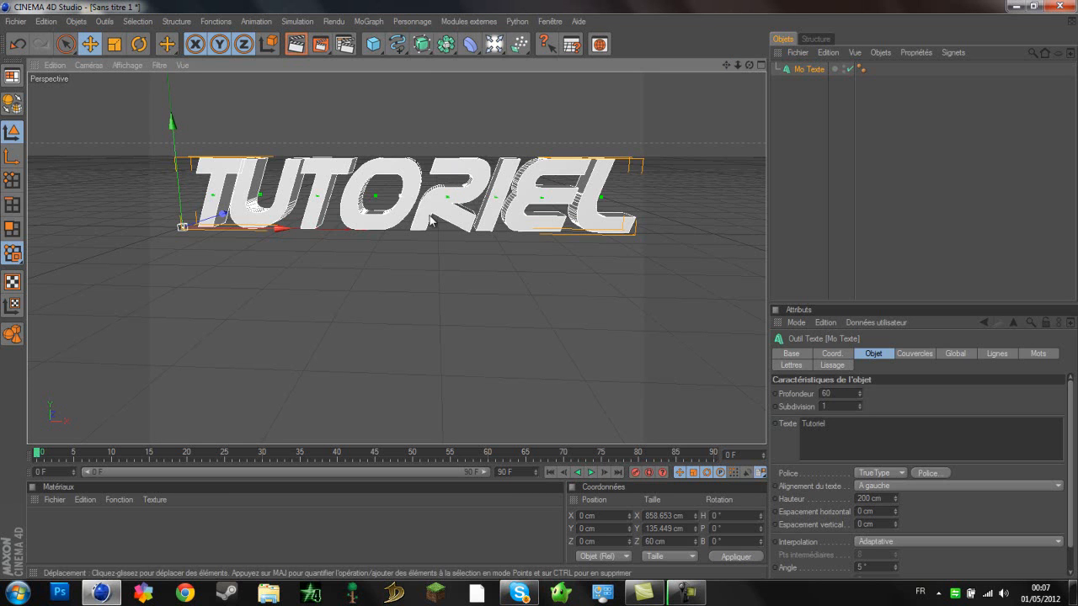
pyautogui.click(922, 354)
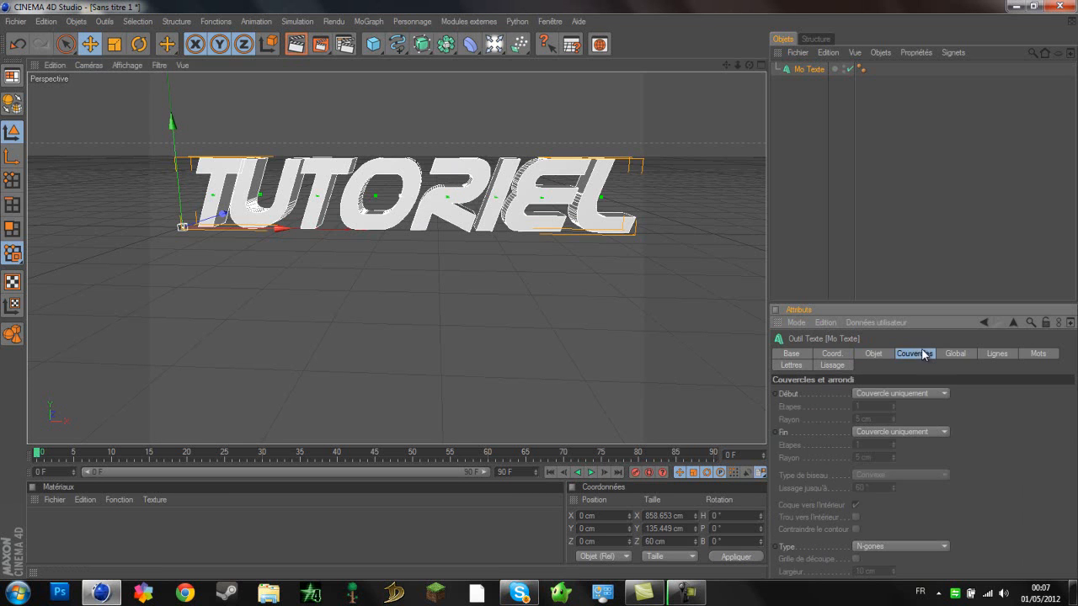
pyautogui.click(897, 394)
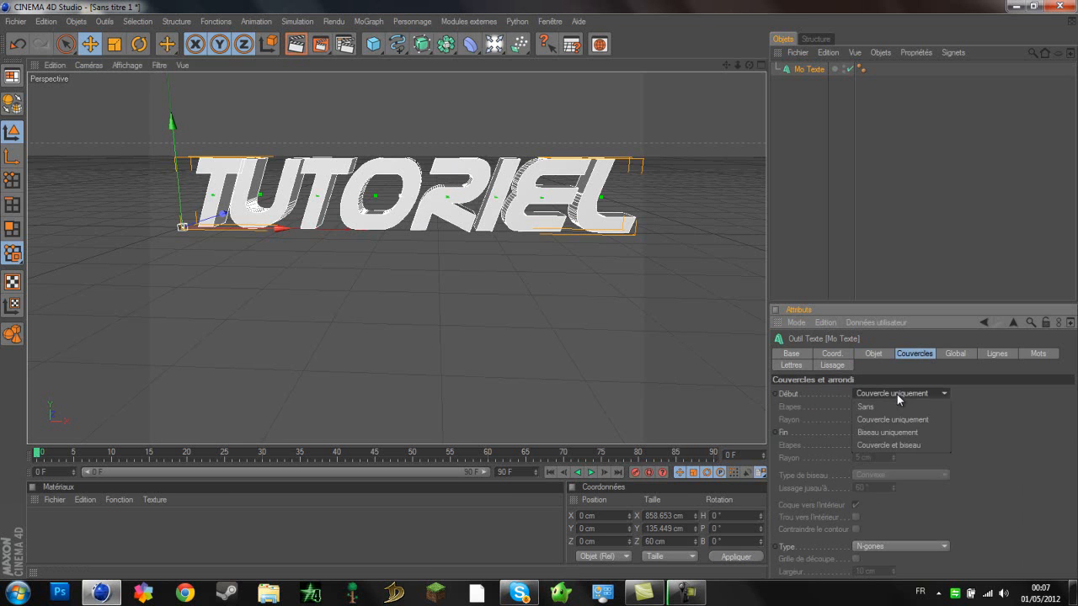
pyautogui.click(909, 445)
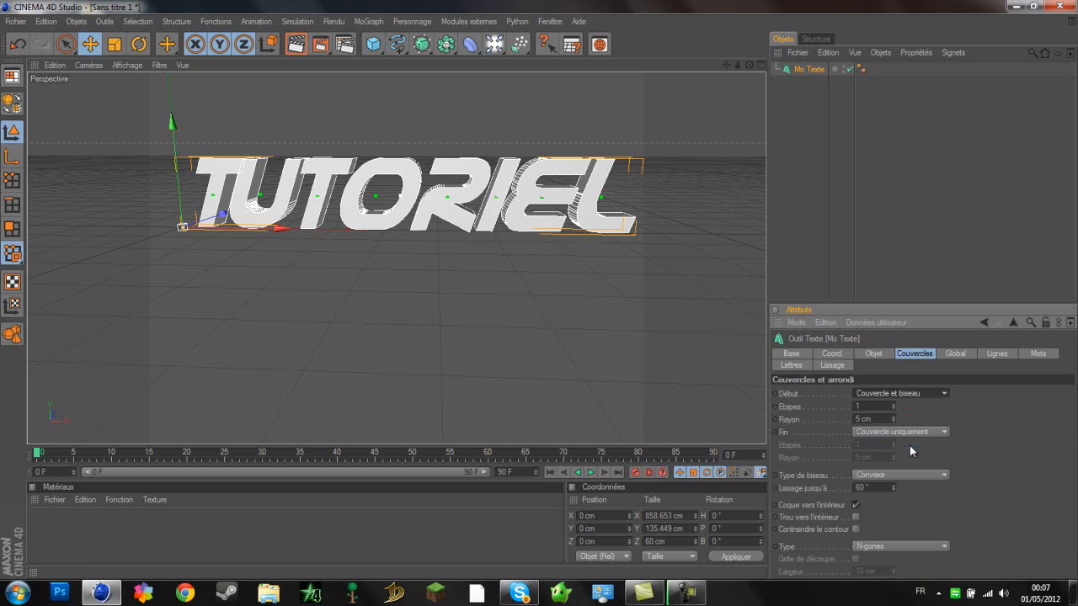
pyautogui.doubleClick(859, 419)
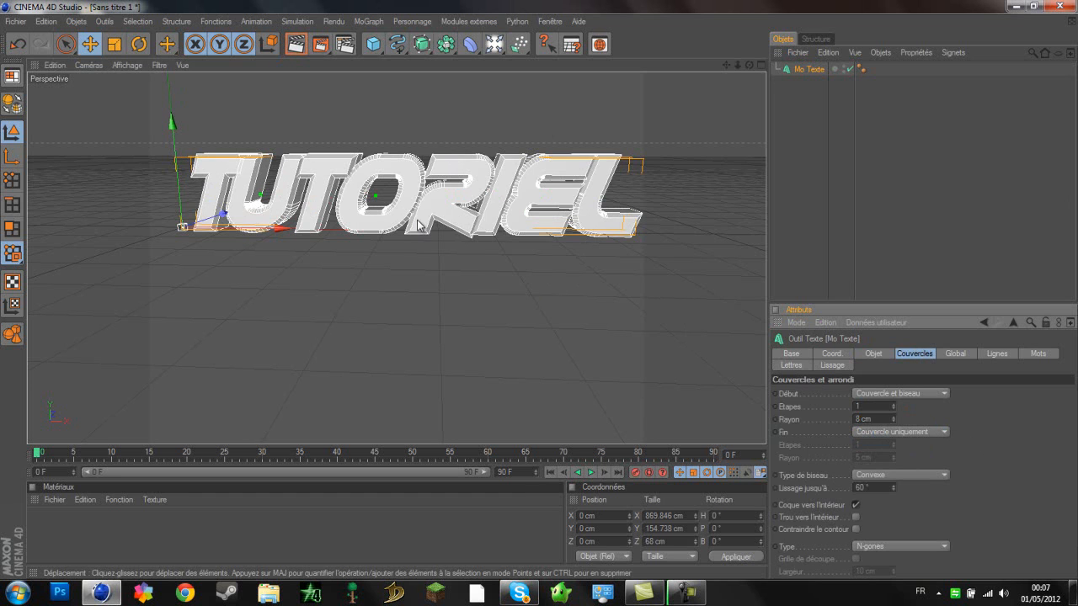
# - Try moving the whole text along its axes, and undo the moves
pyautogui.click(91, 46)
pyautogui.moveTo(200, 227); pyautogui.dragTo(505, 289)
pyautogui.moveTo(208, 171); pyautogui.dragTo(540, 321)
pyautogui.moveTo(248, 217); pyautogui.dragTo(543, 282)
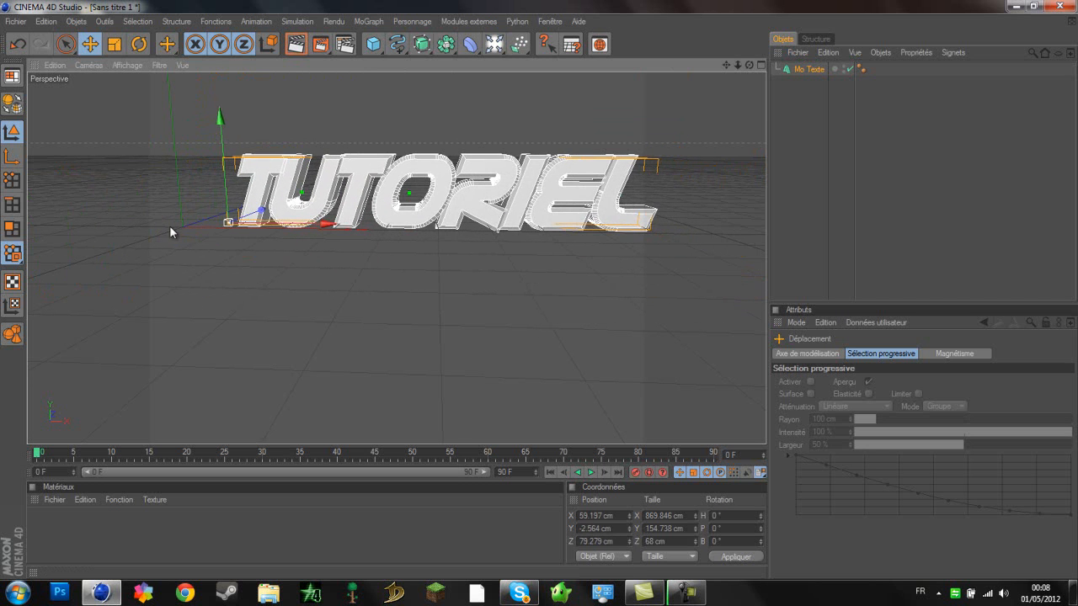
pyautogui.click(17, 44)
pyautogui.click(16, 43)
pyautogui.click(16, 43)
pyautogui.click(17, 44)
pyautogui.click(41, 45)
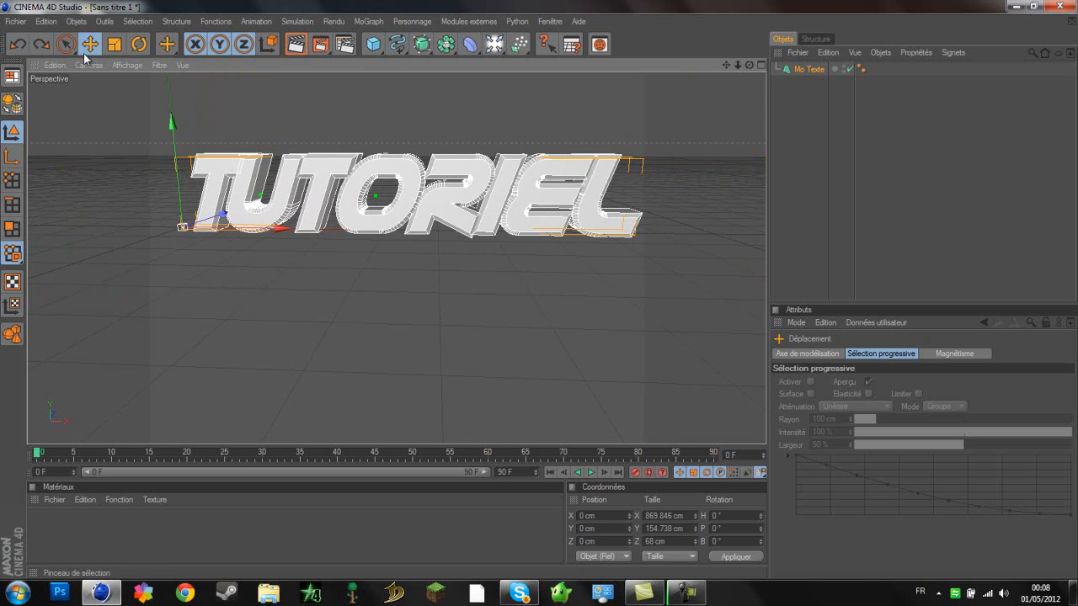
# - Try scaling the whole text, and undo the scaling
pyautogui.click(114, 44)
pyautogui.moveTo(172, 123); pyautogui.dragTo(538, 288)
pyautogui.click(17, 45)
# - Try rotating the whole text around its axes, and undo the rotations
pyautogui.click(142, 48)
pyautogui.moveTo(223, 237); pyautogui.dragTo(1, 283)
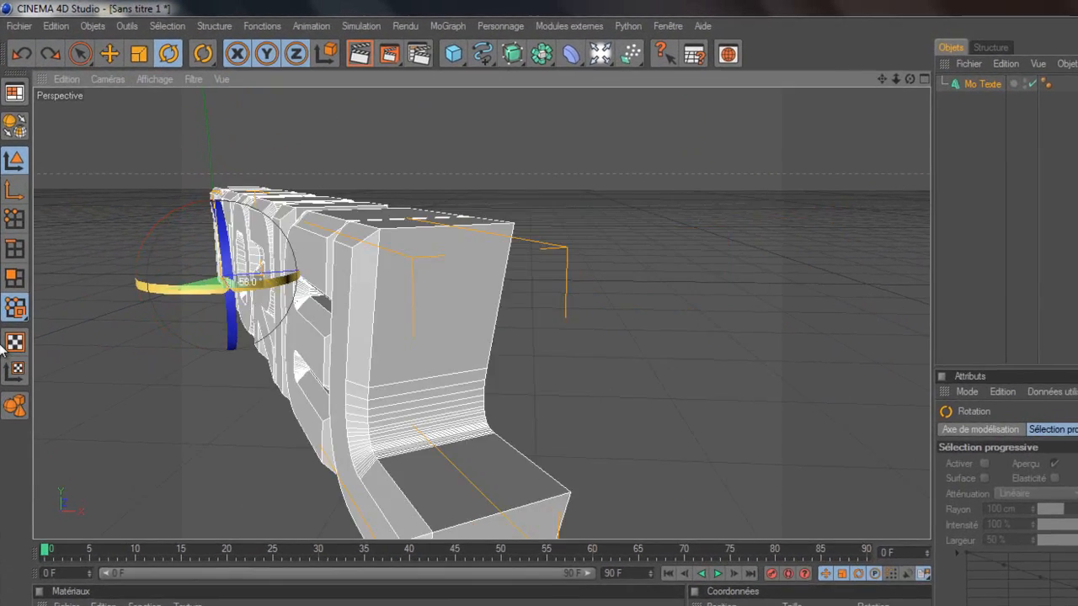
pyautogui.moveTo(1, 345); pyautogui.dragTo(1, 358)
pyautogui.moveTo(224, 238); pyautogui.dragTo(211, 3)
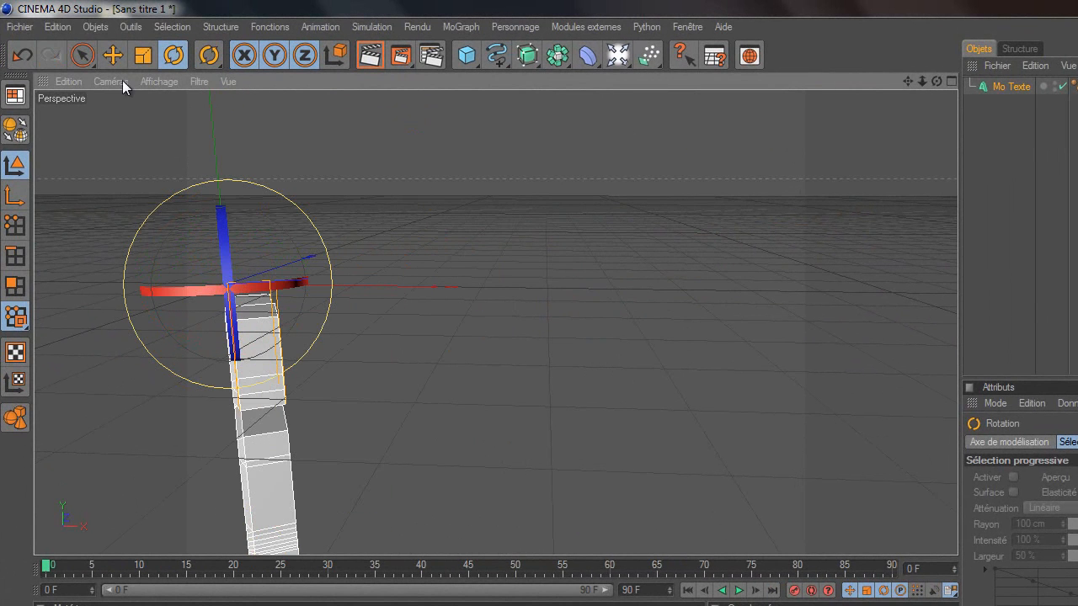
pyautogui.click(22, 55)
pyautogui.click(22, 54)
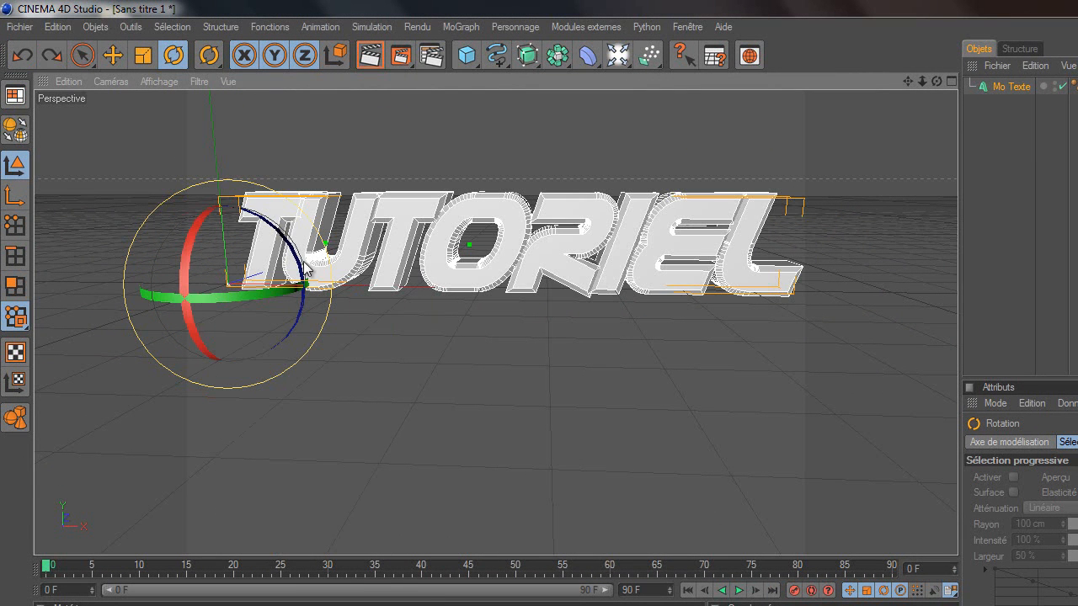
# - Convert the Mo Texte object into an editable object hierarchy
pyautogui.click(84, 54)
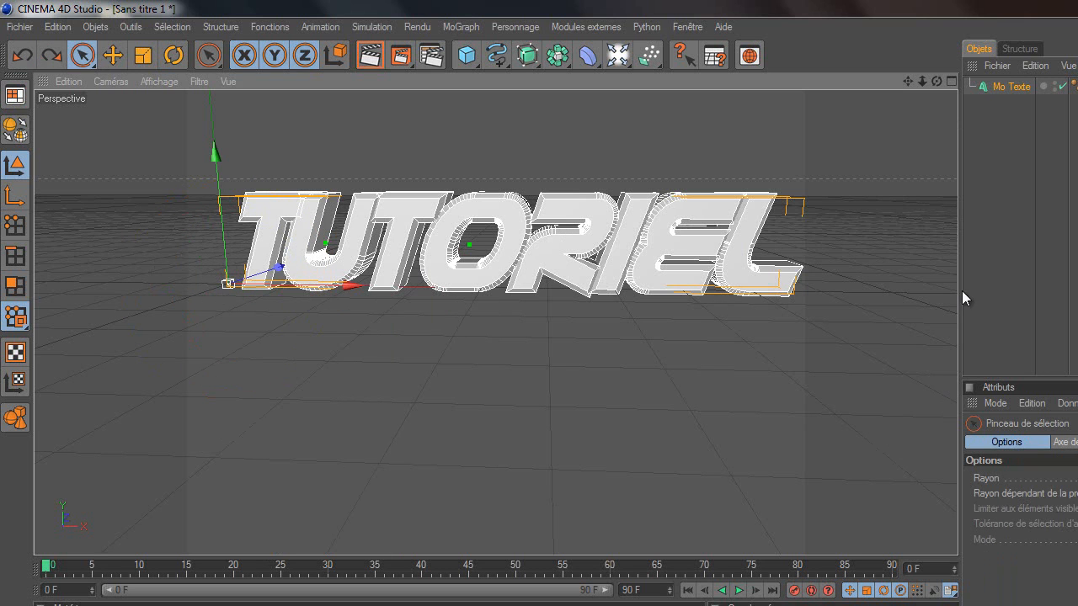
pyautogui.click(1018, 86)
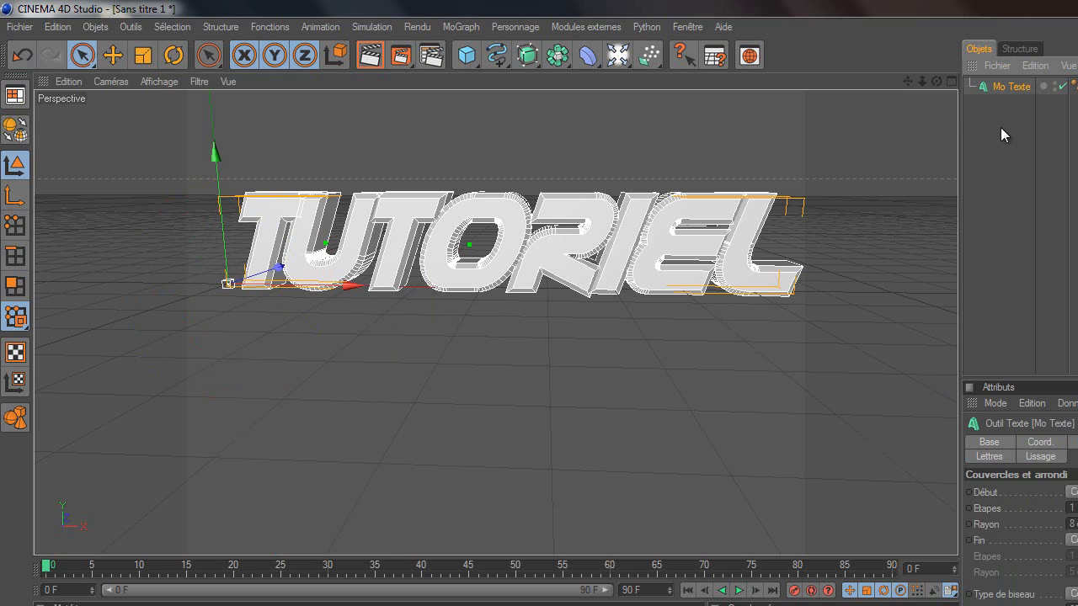
pyautogui.press('c')
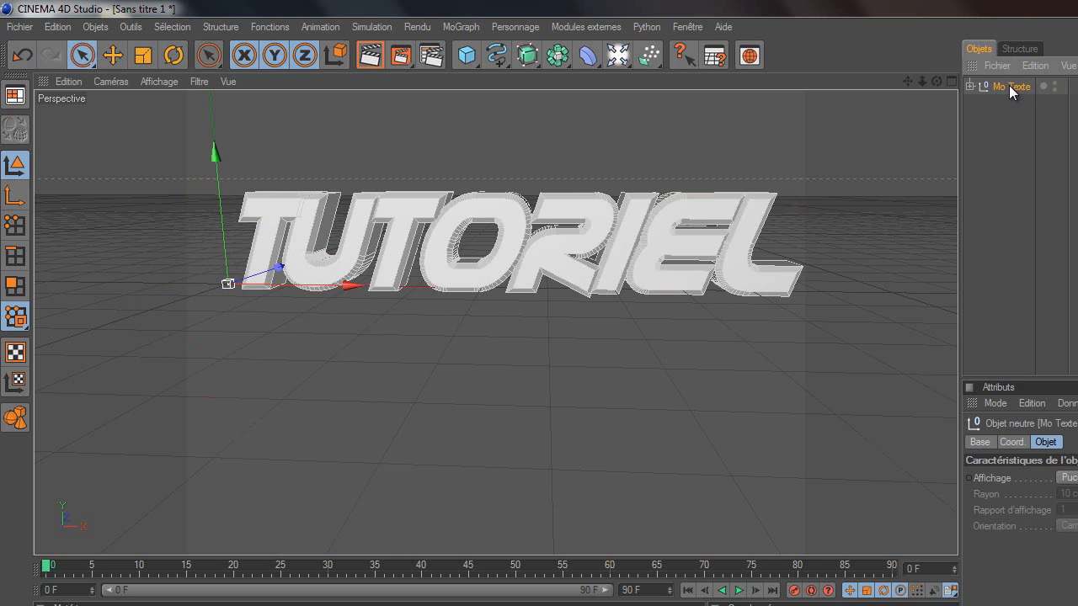
# - Expand the converted text's hierarchy down to its individual letters and select several letters one by one
pyautogui.click(969, 85)
pyautogui.click(971, 86)
pyautogui.click(979, 103)
pyautogui.click(989, 120)
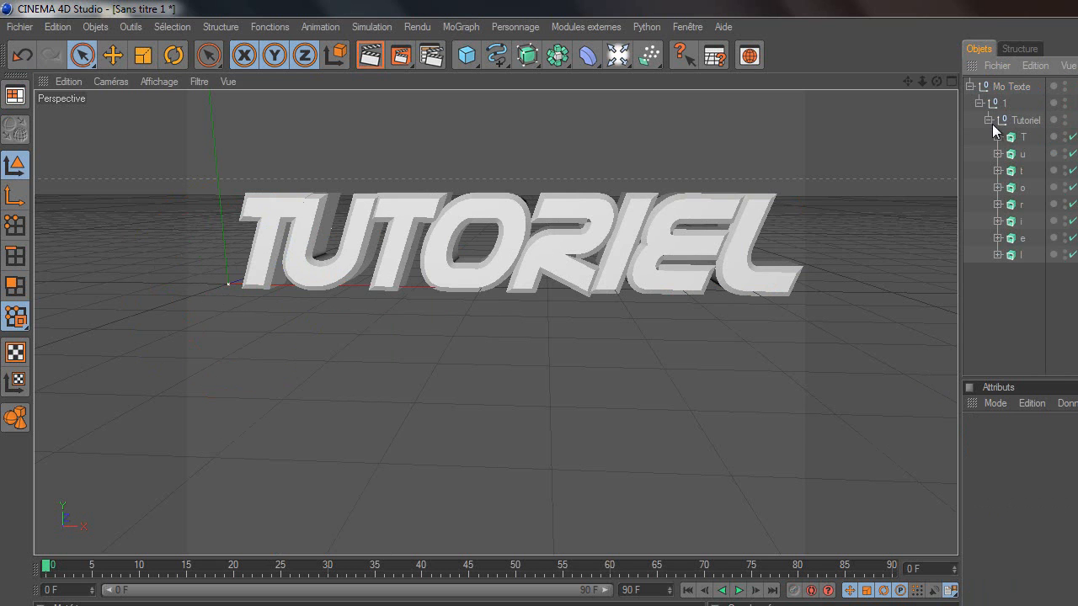
pyautogui.click(1019, 155)
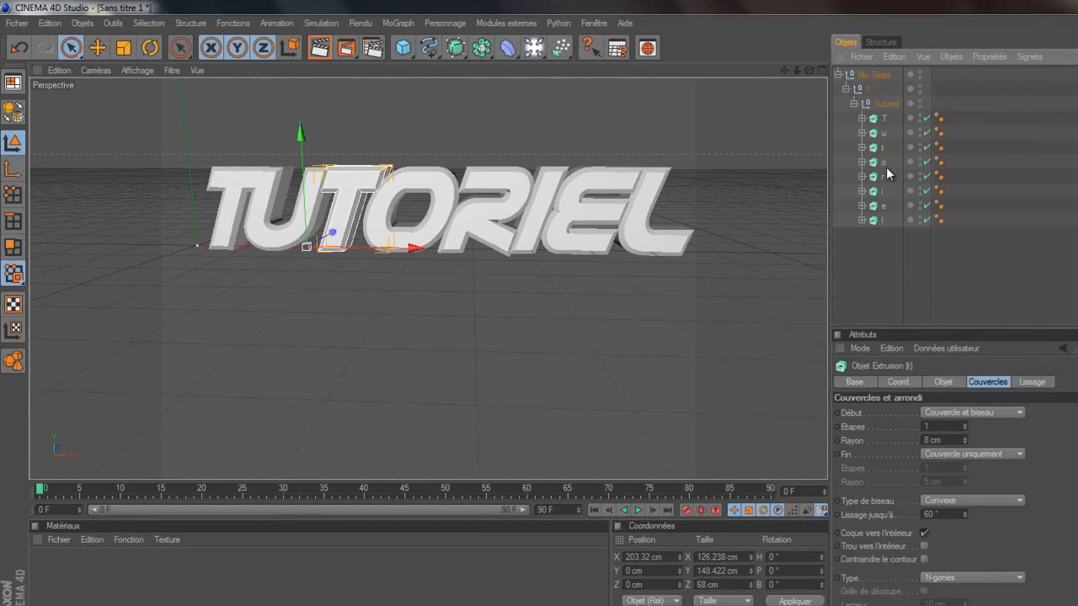
pyautogui.click(885, 171)
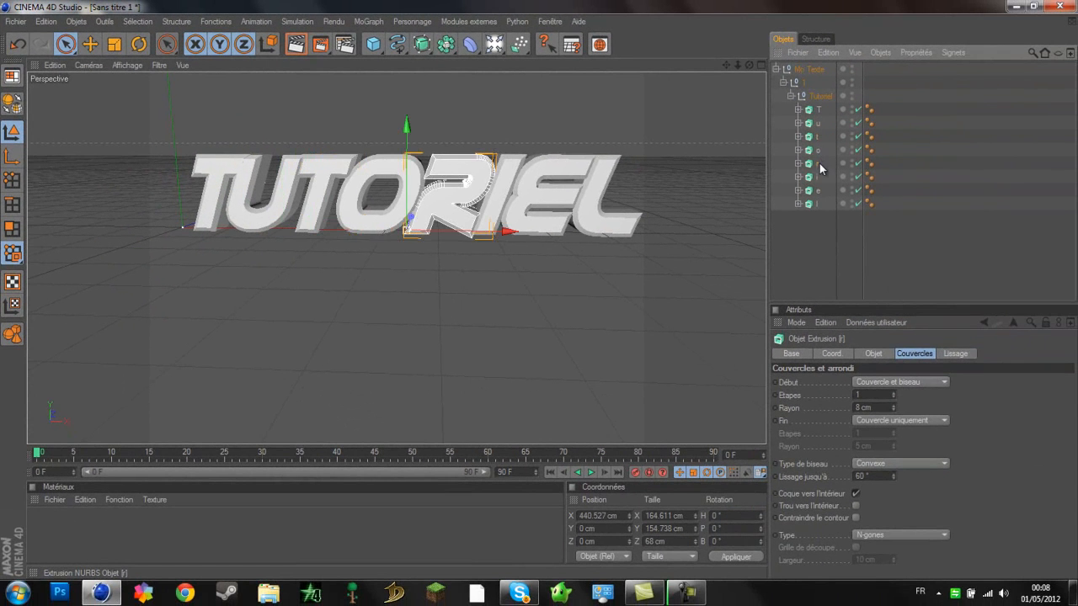
pyautogui.click(819, 177)
pyautogui.click(819, 191)
# - Move the first T about 78 cm to the left along X and shift the U left to space them out
pyautogui.click(818, 109)
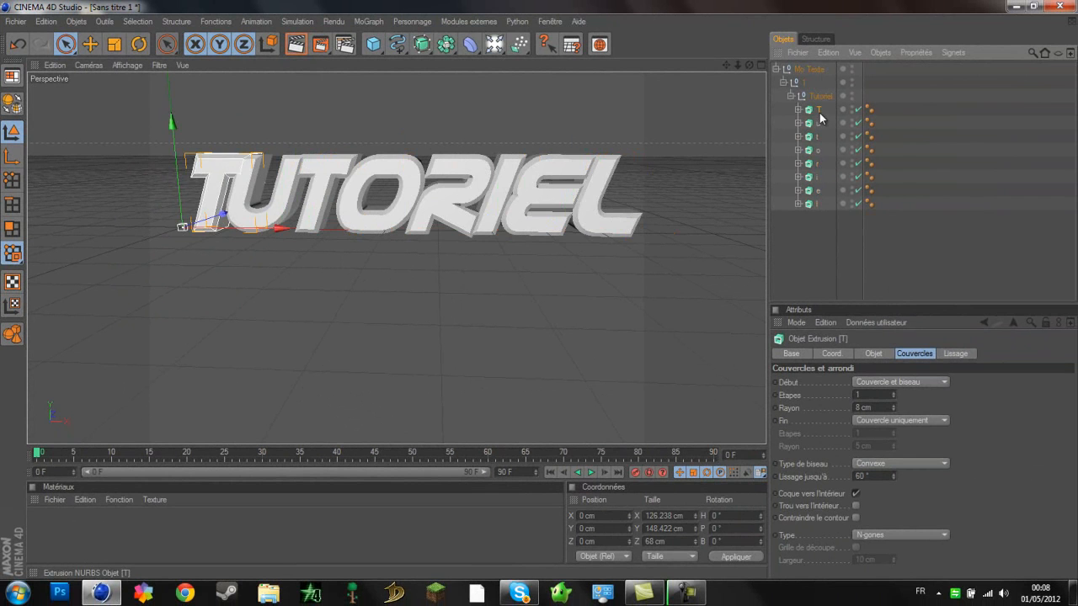
pyautogui.click(90, 45)
pyautogui.moveTo(259, 230); pyautogui.dragTo(218, 230)
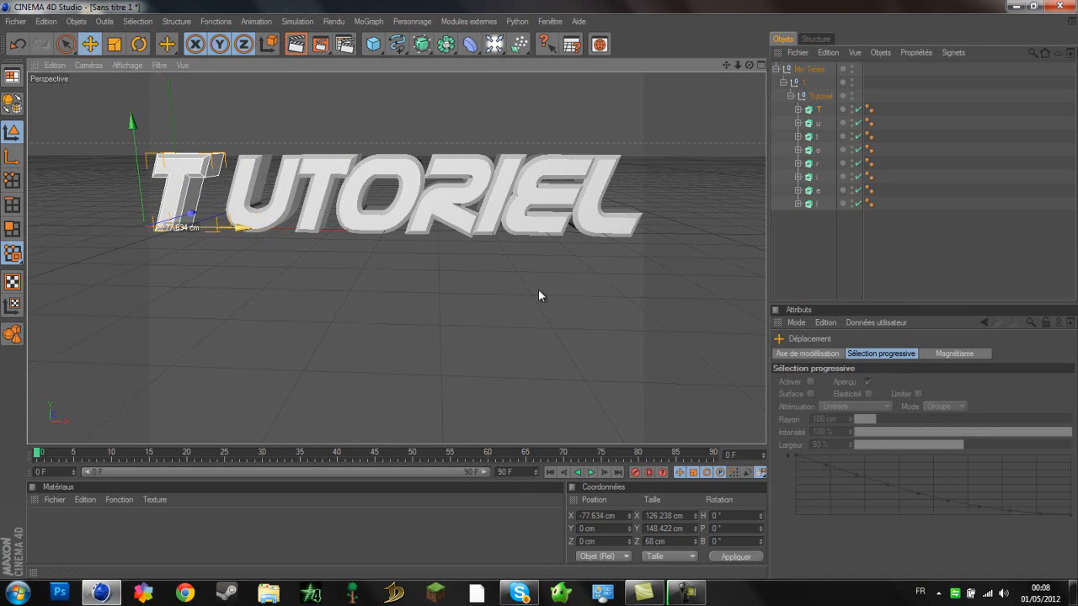
pyautogui.click(270, 210)
pyautogui.moveTo(321, 229); pyautogui.dragTo(351, 230)
pyautogui.click(324, 207)
pyautogui.click(396, 220)
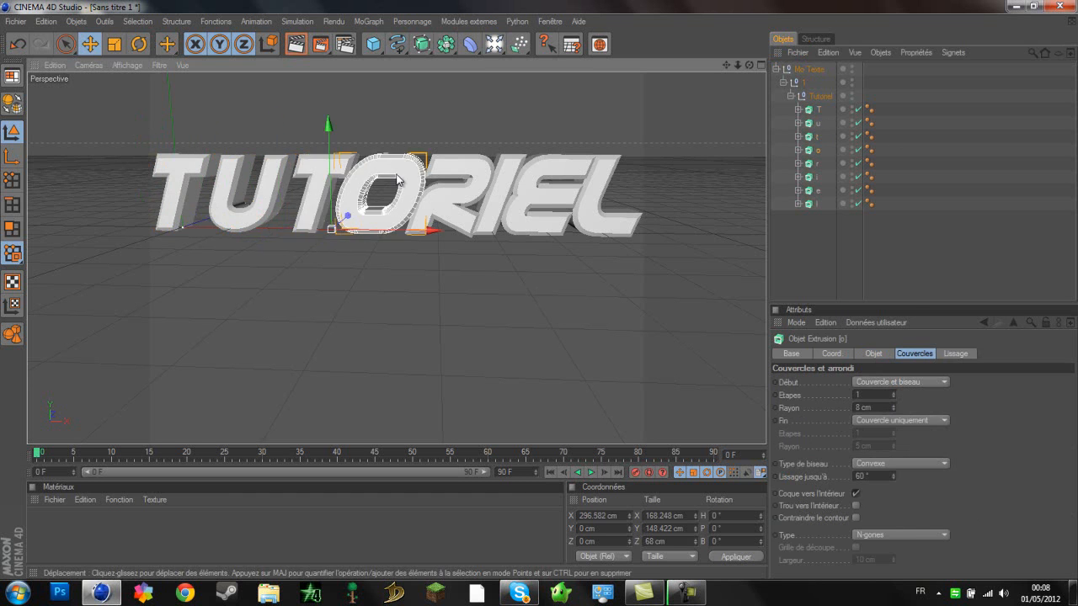
# - Shift the L, E, I and R to the right along X, placing the I at about 583 cm and the R at about 453 cm
pyautogui.click(607, 225)
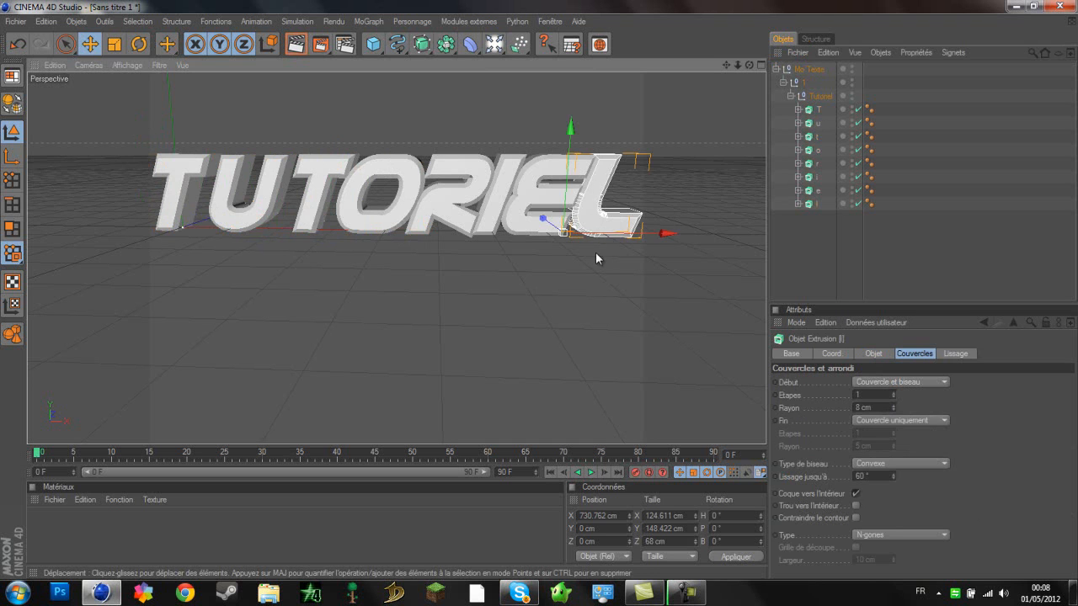
pyautogui.moveTo(682, 232); pyautogui.dragTo(711, 232)
pyautogui.click(560, 197)
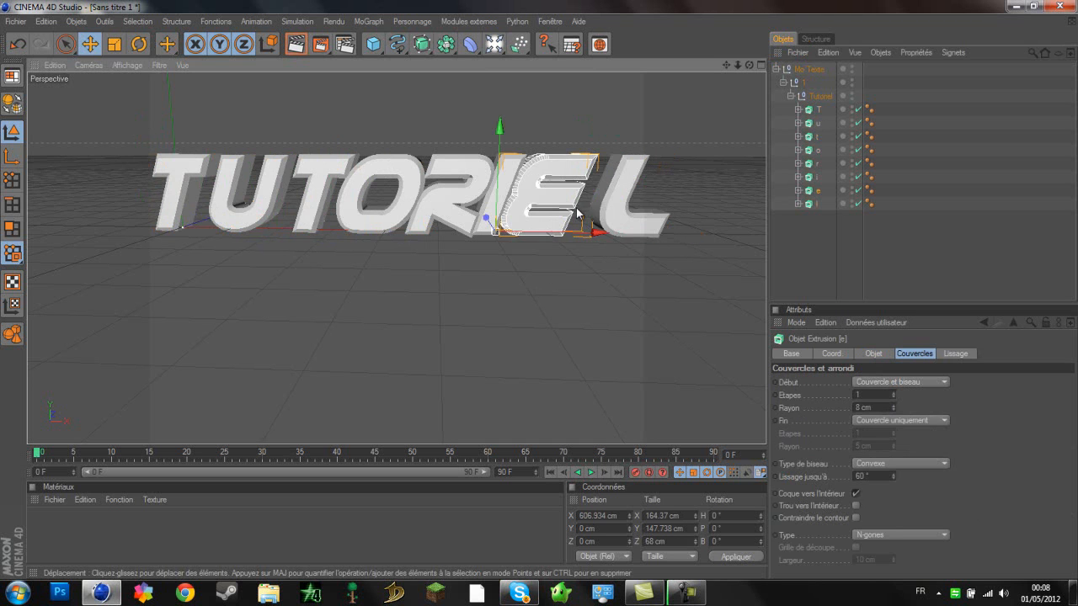
pyautogui.moveTo(609, 235); pyautogui.dragTo(579, 234)
pyautogui.click(497, 204)
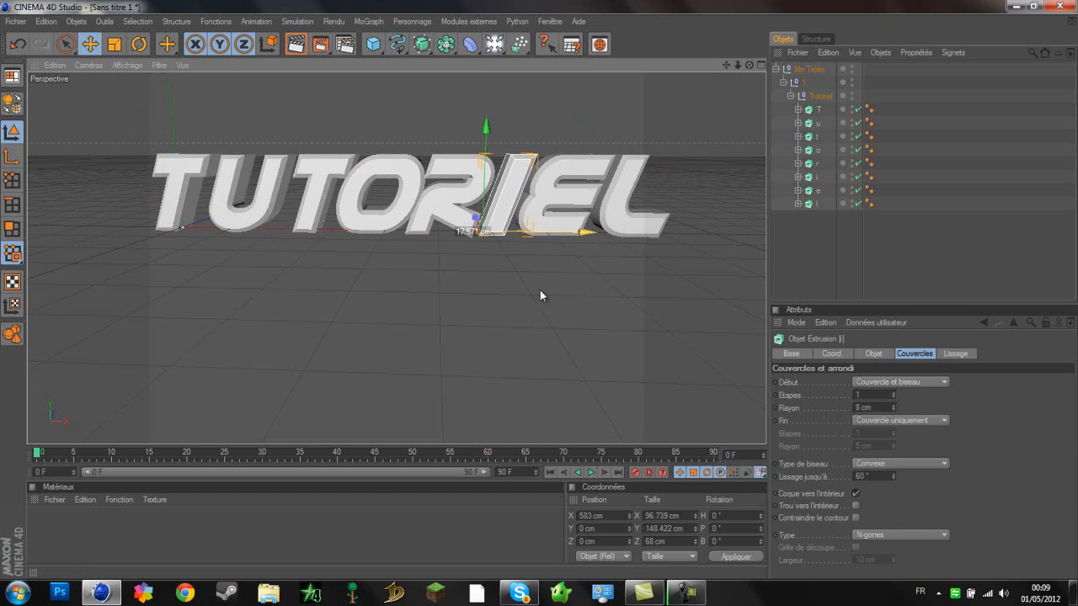
pyautogui.click(415, 217)
pyautogui.moveTo(513, 234); pyautogui.dragTo(540, 290)
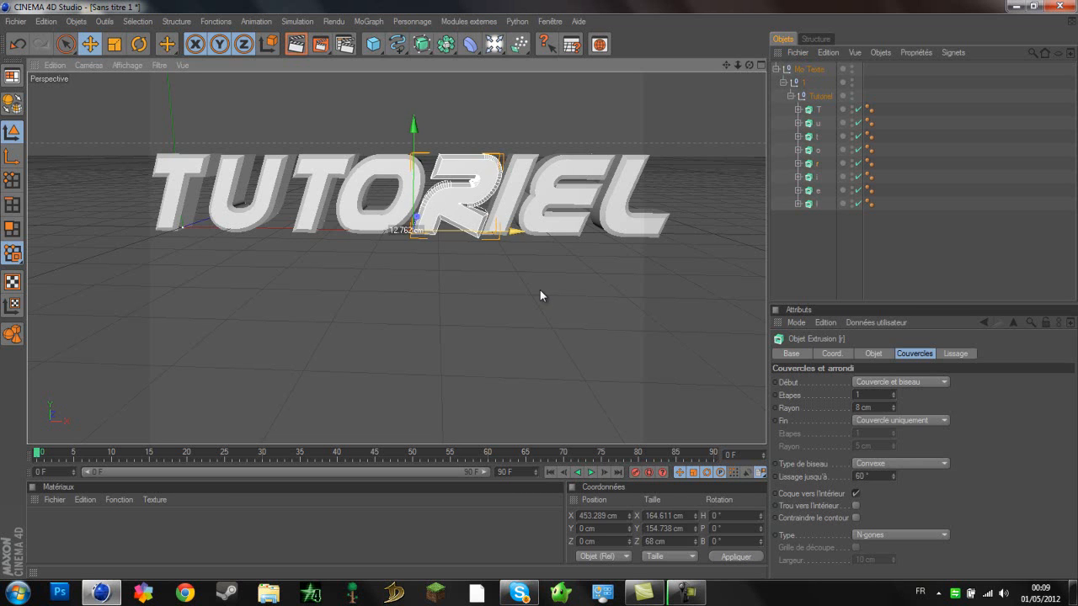
# - Refine the spacing of the last four letters along X, placing the L at about 790 cm and the E at about 650 cm
pyautogui.click(608, 198)
pyautogui.moveTo(655, 236); pyautogui.dragTo(674, 235)
pyautogui.moveTo(540, 290); pyautogui.dragTo(540, 289)
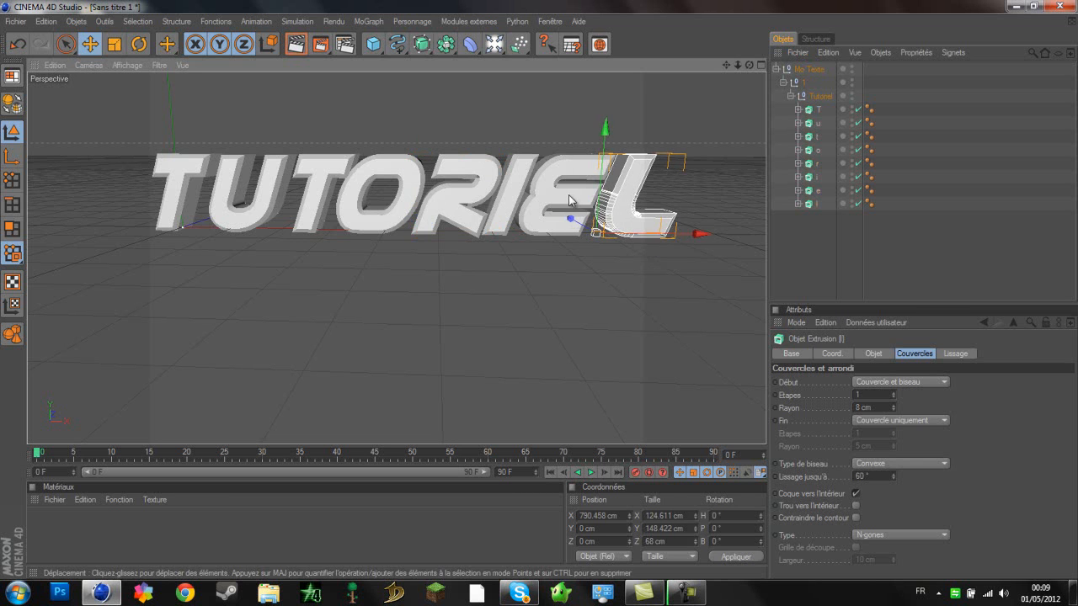
pyautogui.click(593, 212)
pyautogui.moveTo(624, 234); pyautogui.dragTo(540, 290)
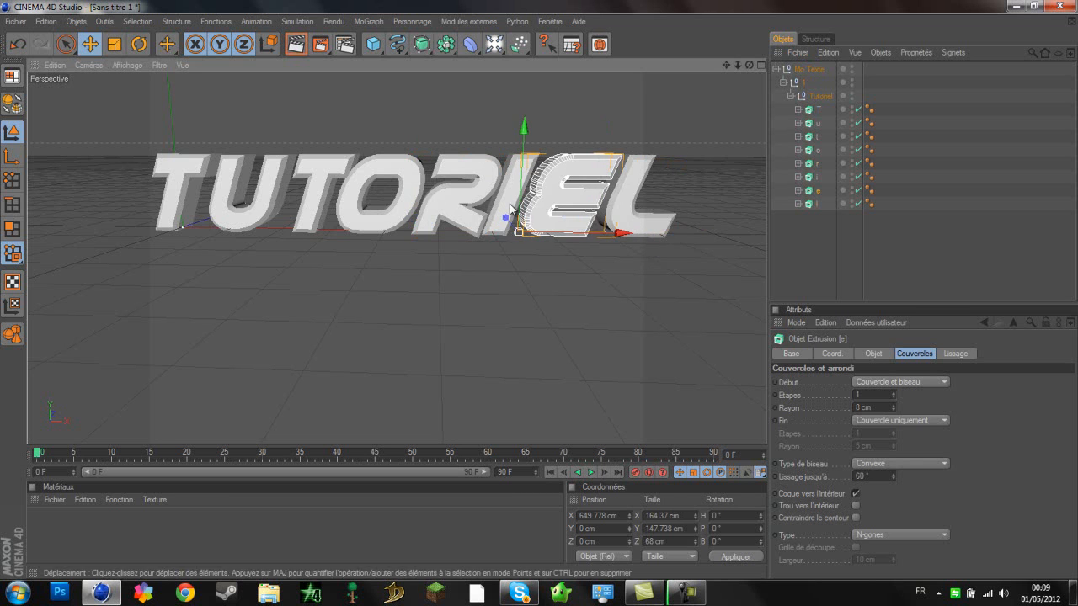
pyautogui.click(511, 207)
pyautogui.moveTo(588, 233); pyautogui.dragTo(539, 290)
pyautogui.click(434, 202)
pyautogui.moveTo(519, 229); pyautogui.dragTo(540, 290)
# - Even out the gaps between the U, second T and O along X, placing the O at about 298 cm
pyautogui.click(393, 186)
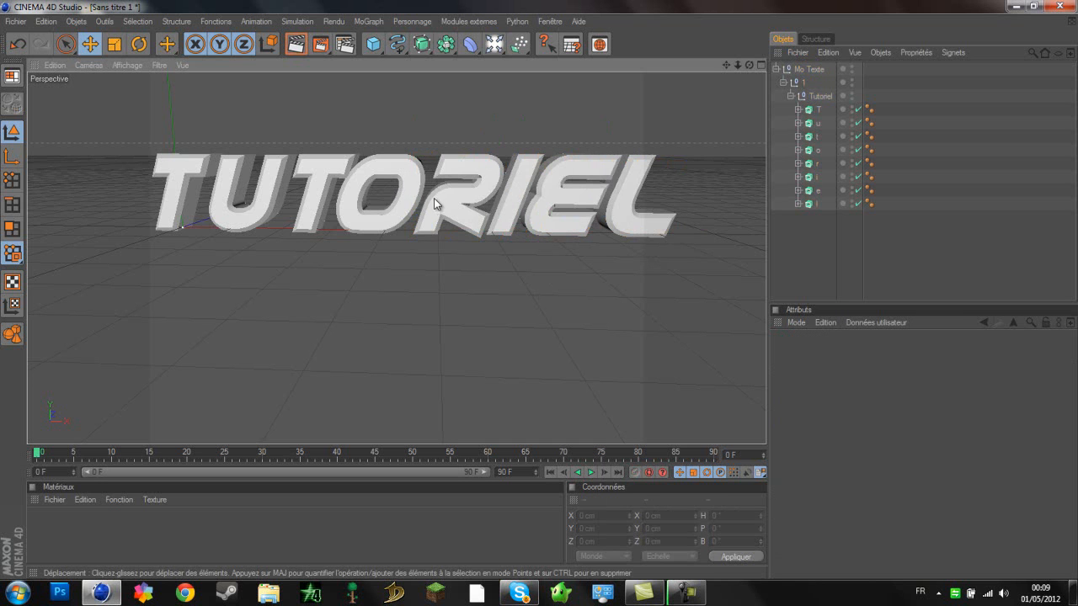
pyautogui.click(408, 186)
pyautogui.moveTo(437, 230); pyautogui.dragTo(312, 211)
pyautogui.click(312, 207)
pyautogui.moveTo(386, 230); pyautogui.dragTo(539, 291)
pyautogui.click(255, 221)
pyautogui.moveTo(296, 230); pyautogui.dragTo(539, 289)
pyautogui.click(304, 199)
pyautogui.click(368, 211)
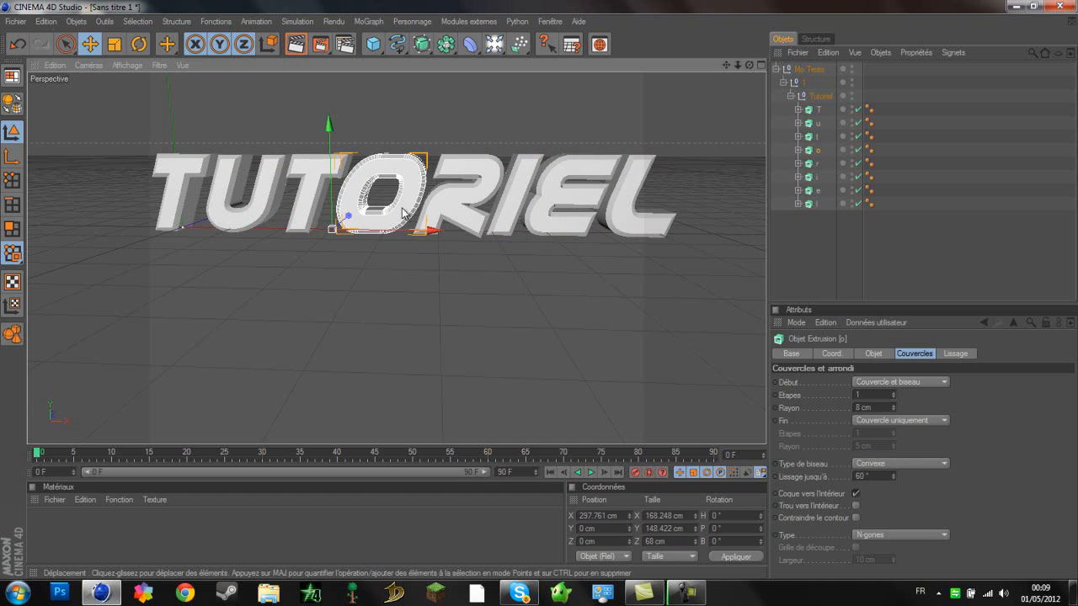
# - Create a new material and set its Couleur channel to bright blue, RGB 0, 170, 255
pyautogui.click(141, 529)
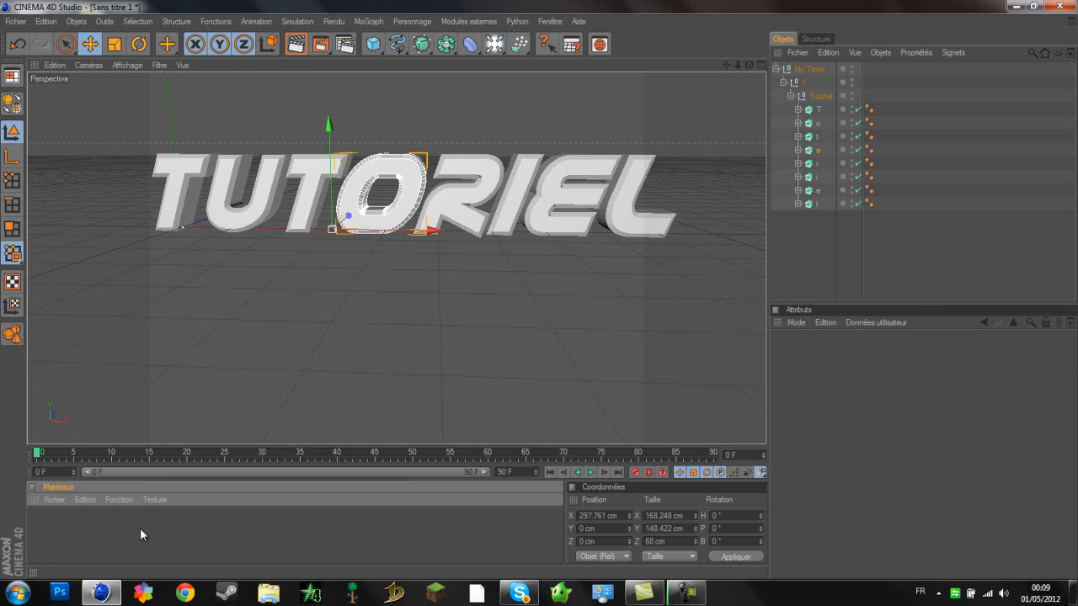
pyautogui.doubleClick(140, 529)
pyautogui.doubleClick(47, 519)
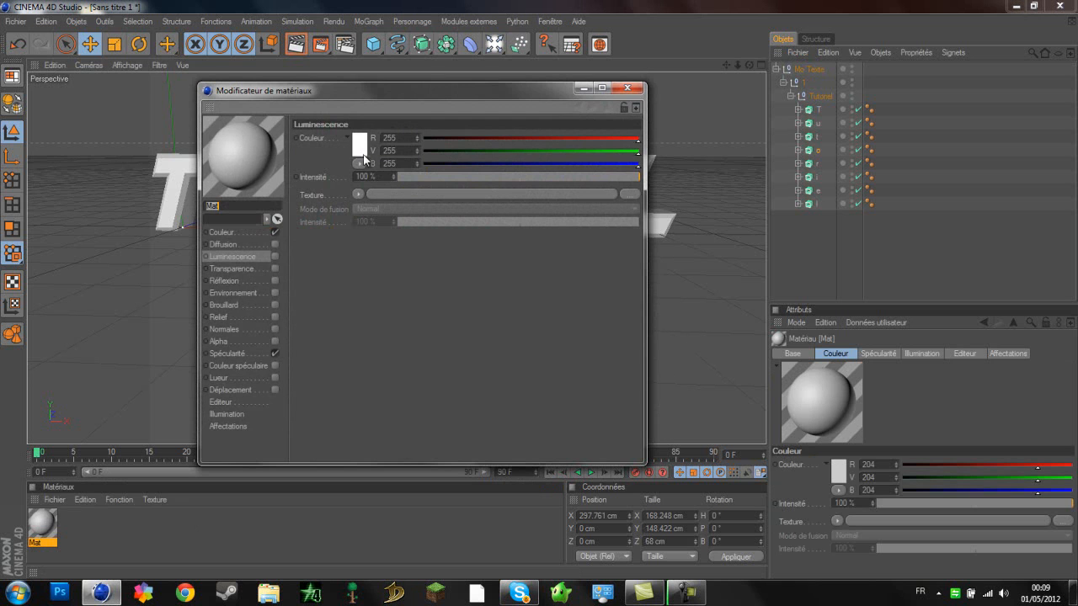
pyautogui.click(224, 232)
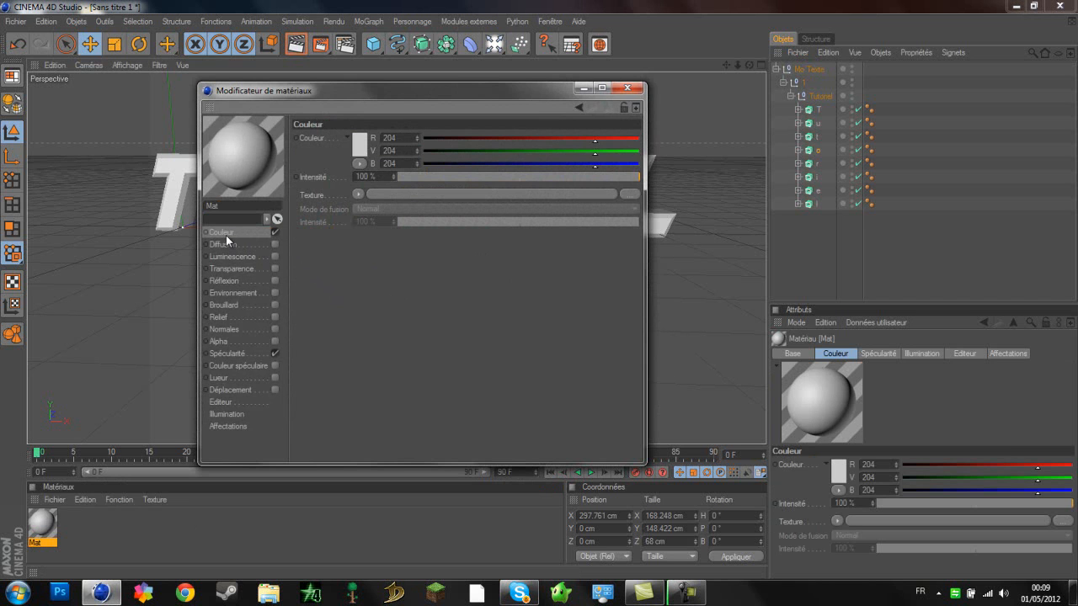
pyautogui.click(361, 144)
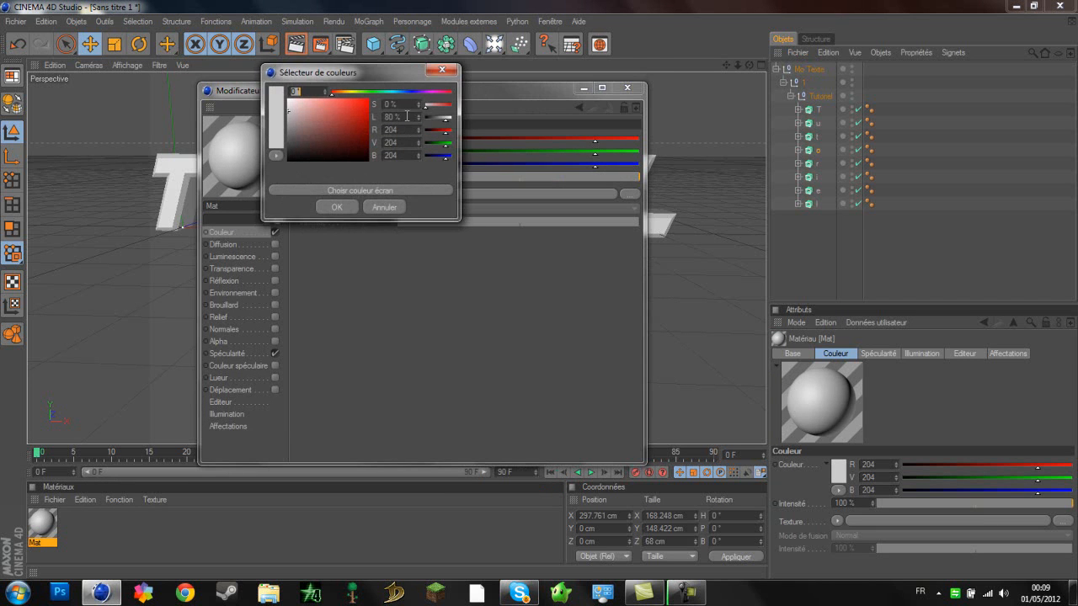
pyautogui.moveTo(392, 91); pyautogui.dragTo(397, 93)
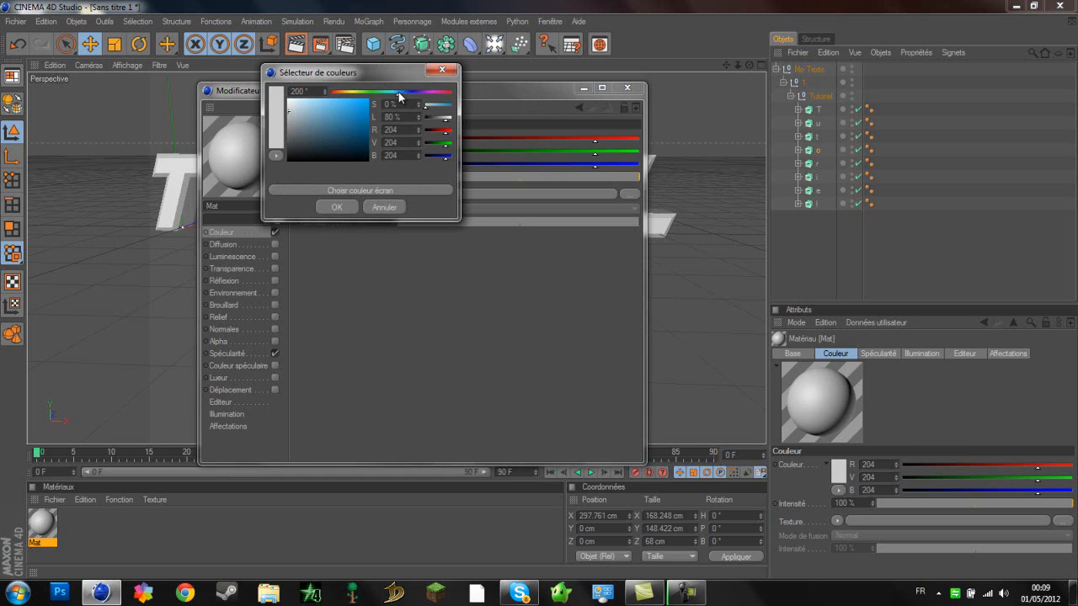
pyautogui.click(371, 99)
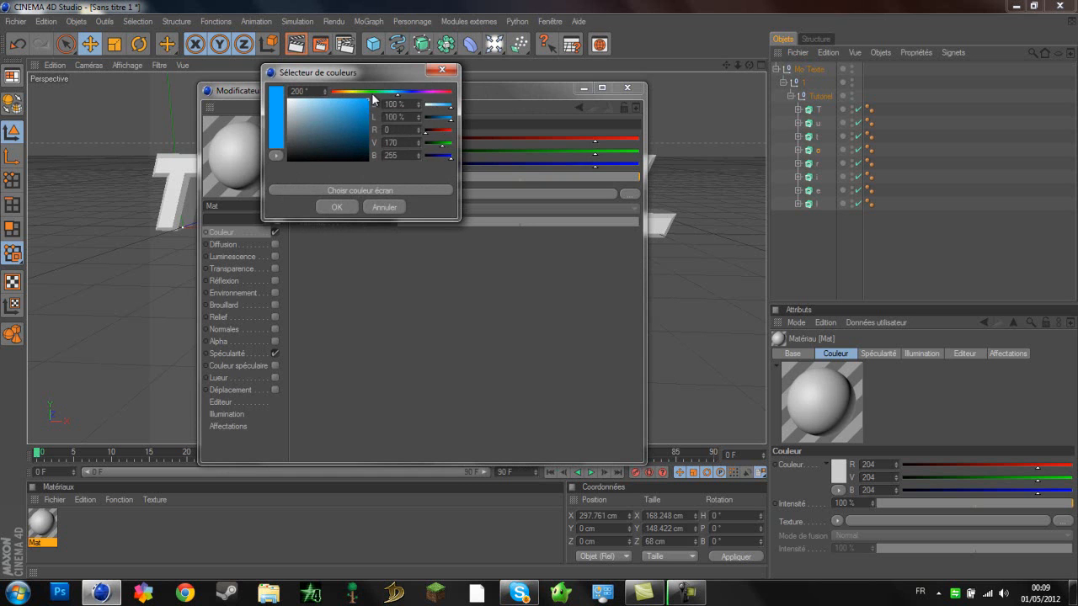
pyautogui.click(341, 205)
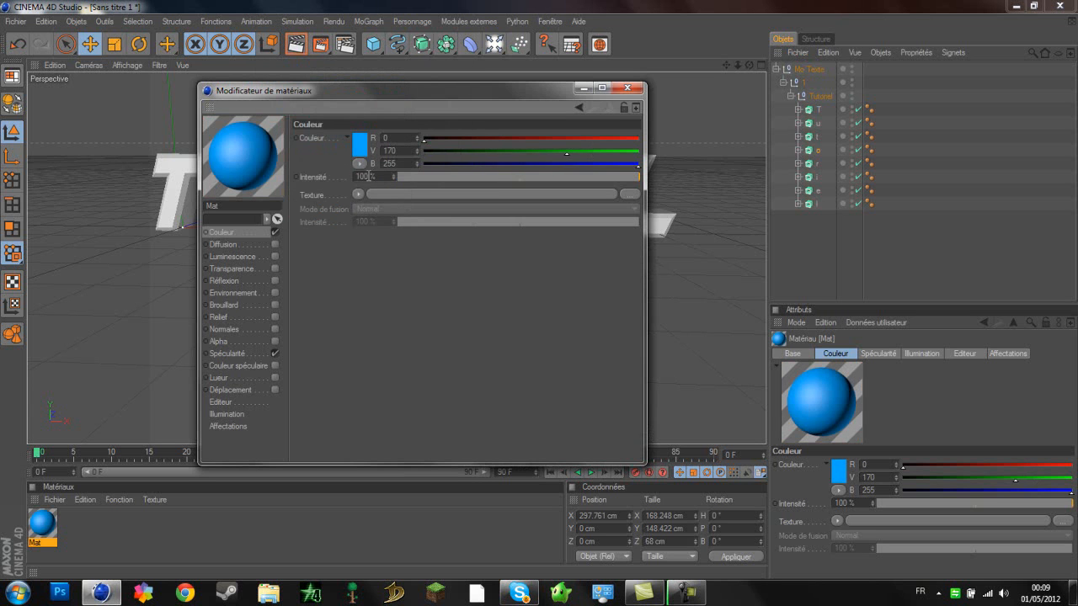
# - Try the Fresnel, Dégradé and Couleur textures in the material's colour channel, clear the texture and close the material editor
pyautogui.click(359, 194)
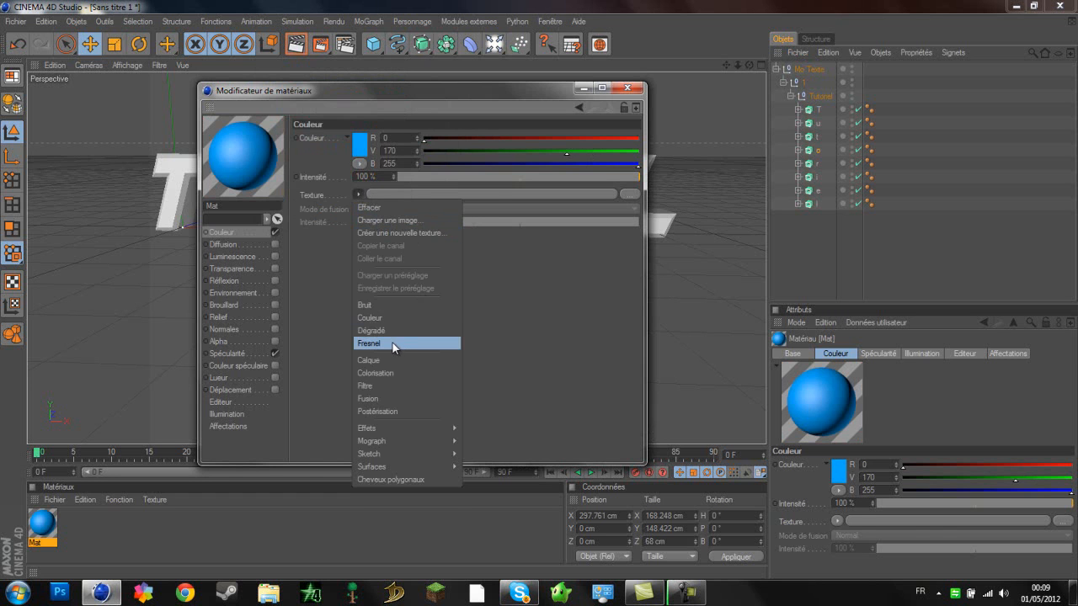
pyautogui.click(392, 341)
pyautogui.click(359, 195)
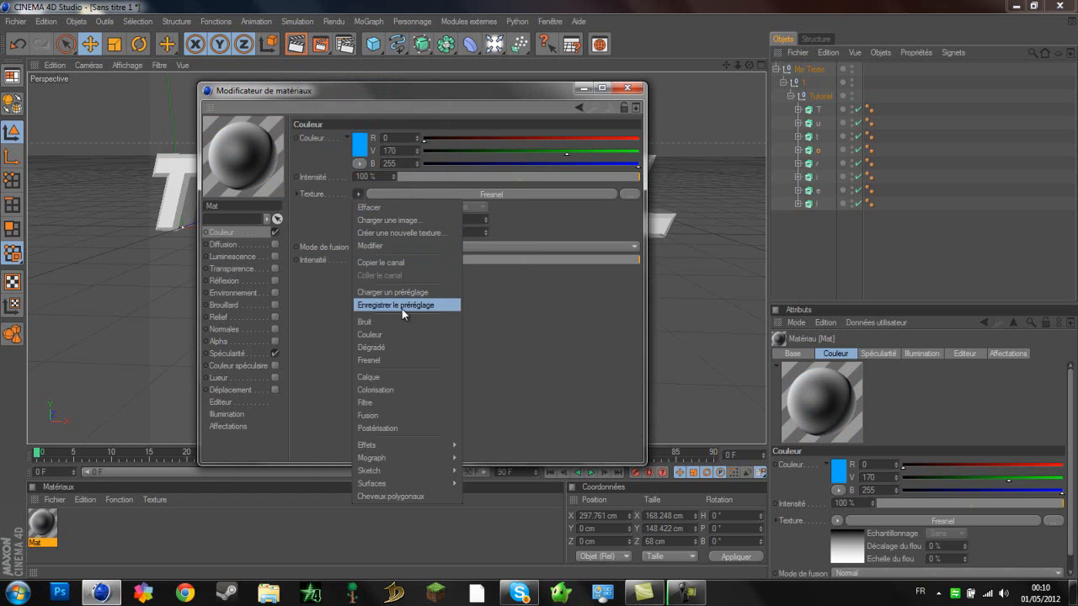
pyautogui.click(383, 347)
pyautogui.click(359, 195)
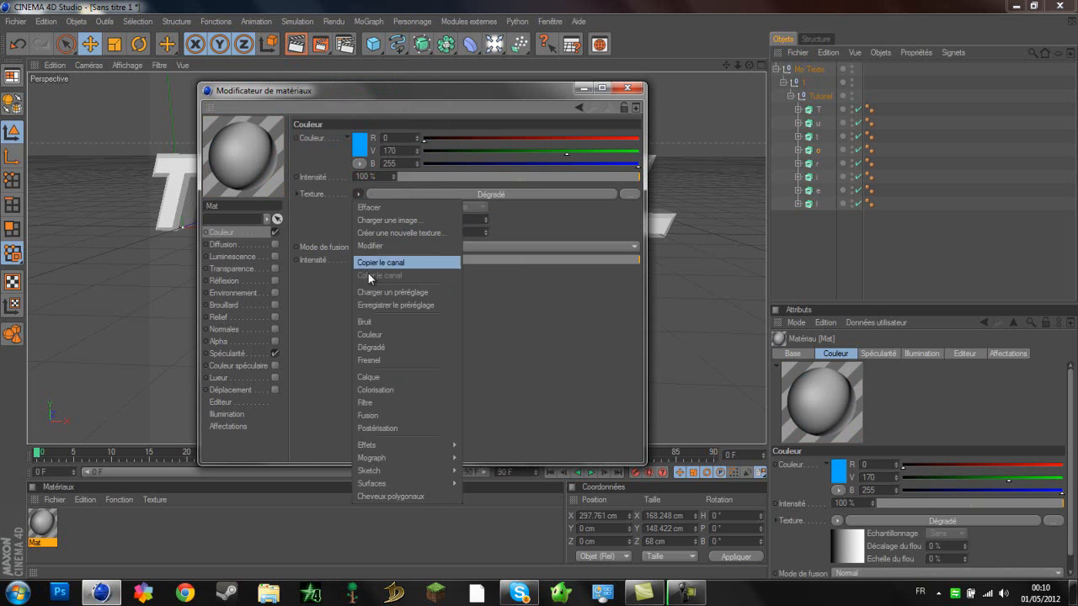
pyautogui.click(378, 335)
pyautogui.click(359, 195)
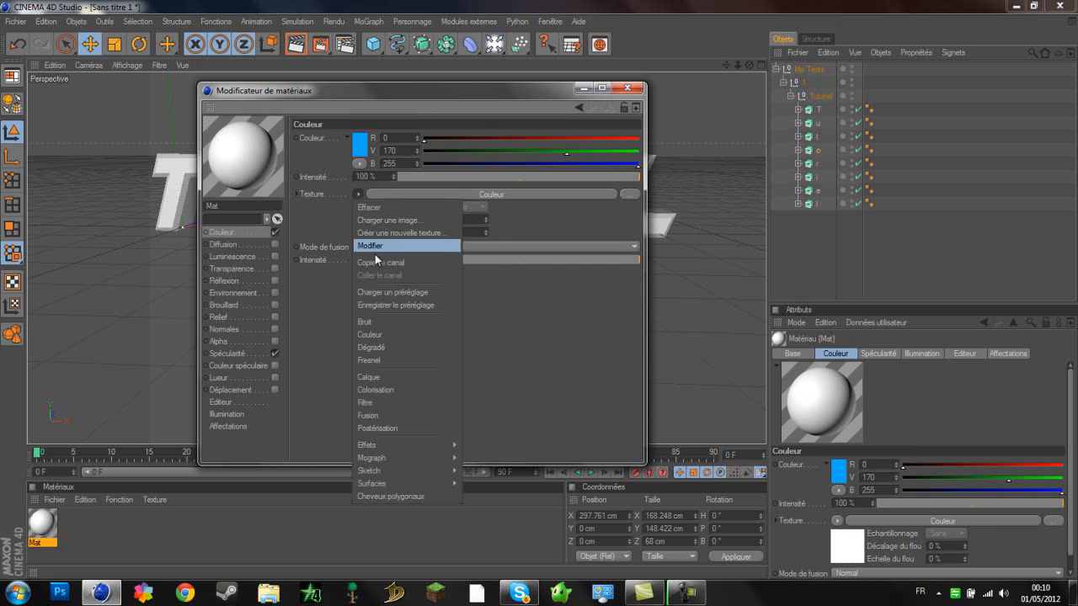
pyautogui.click(371, 208)
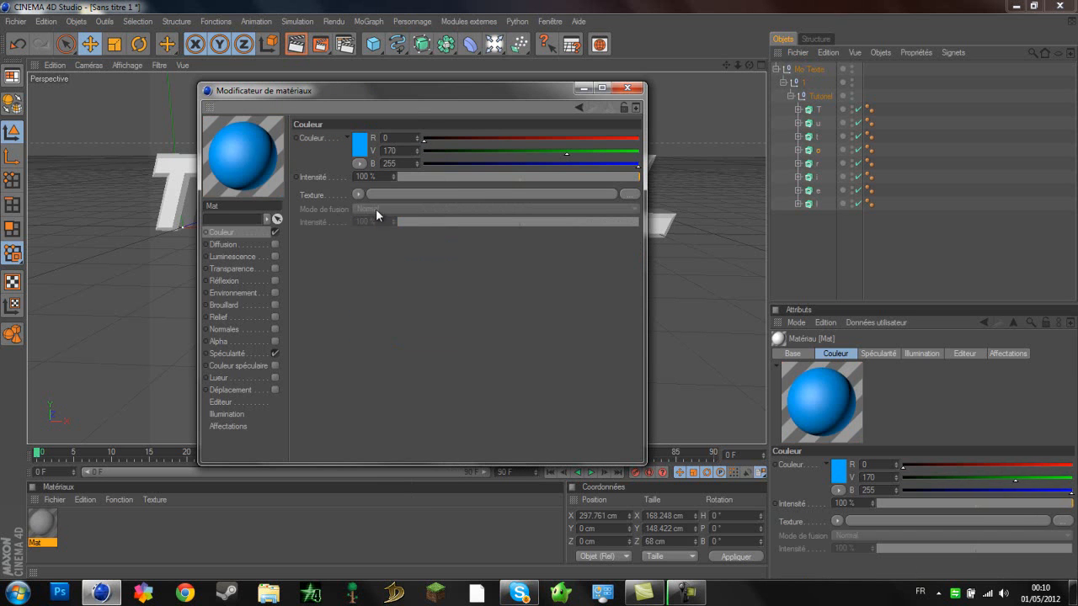
pyautogui.click(628, 88)
# - Try the blue material on the letter O alone and delete its texture tag
pyautogui.moveTo(244, 356); pyautogui.dragTo(399, 224)
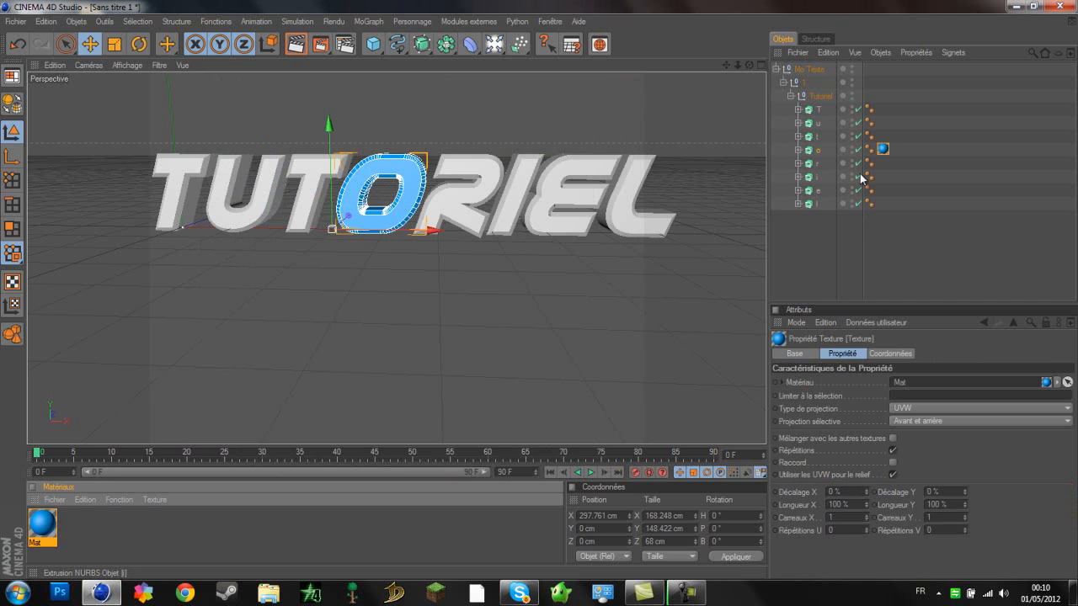
pyautogui.click(884, 152)
pyautogui.press('Delete')
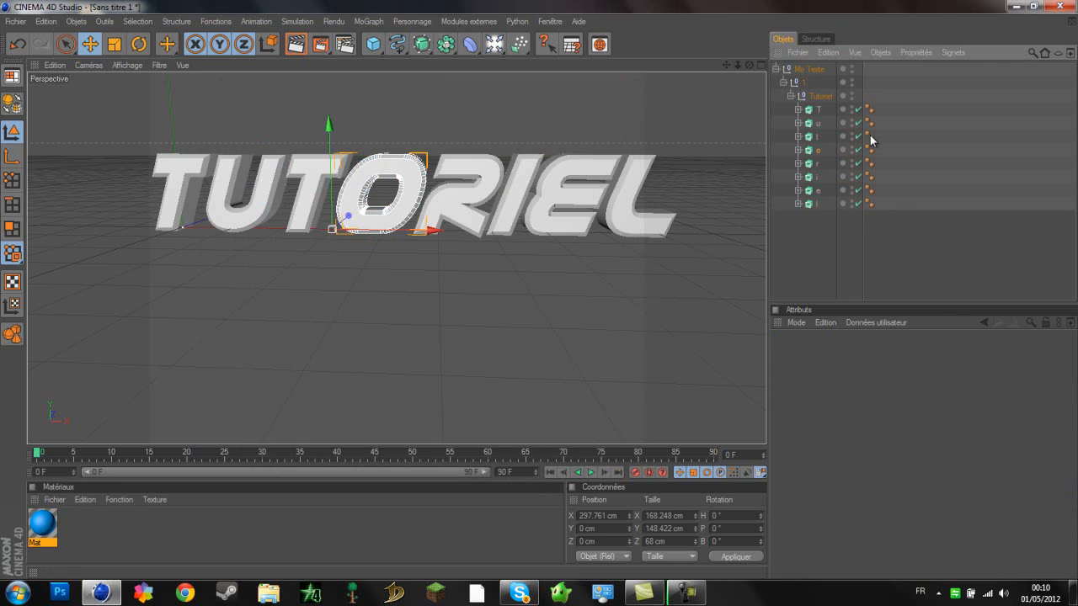
# - Apply the blue material to the Tutoriel parent object so it covers all the letters
pyautogui.click(820, 97)
pyautogui.moveTo(42, 524); pyautogui.dragTo(332, 384)
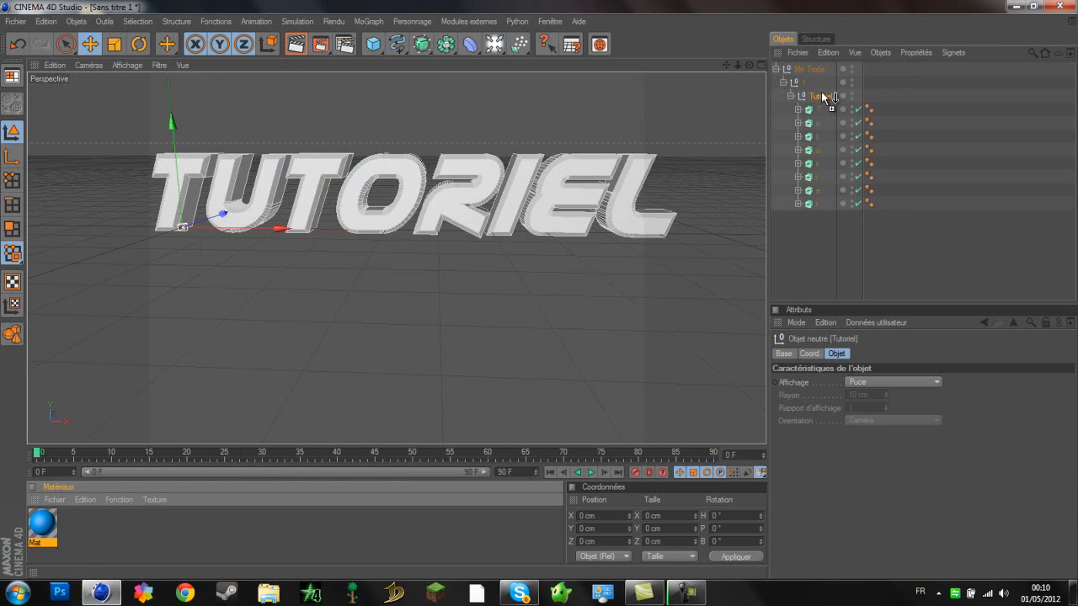
pyautogui.moveTo(819, 96); pyautogui.dragTo(819, 96)
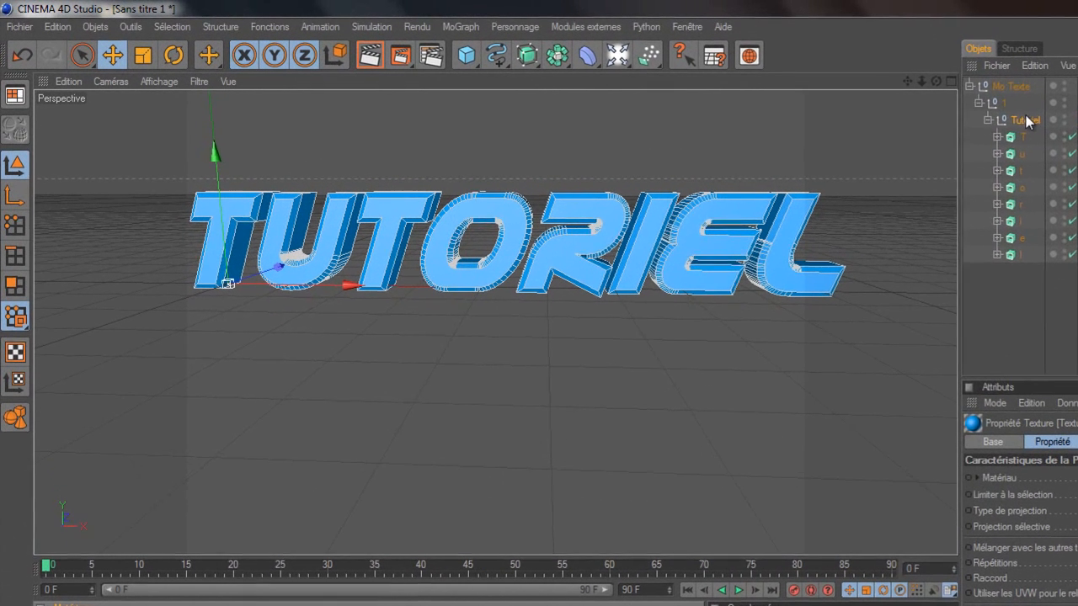
pyautogui.click(988, 120)
pyautogui.click(980, 102)
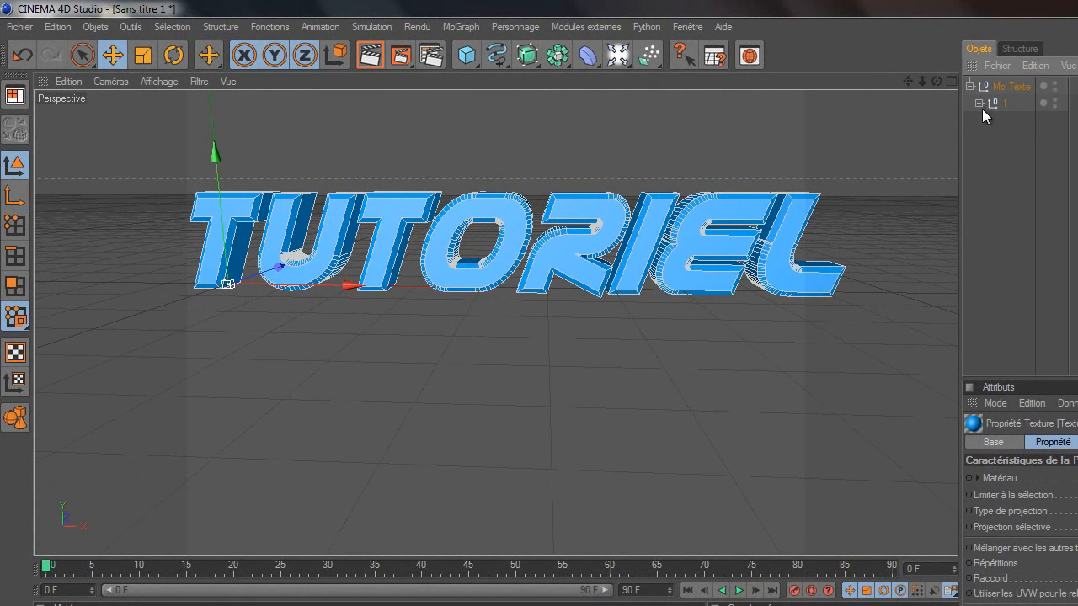
pyautogui.click(971, 85)
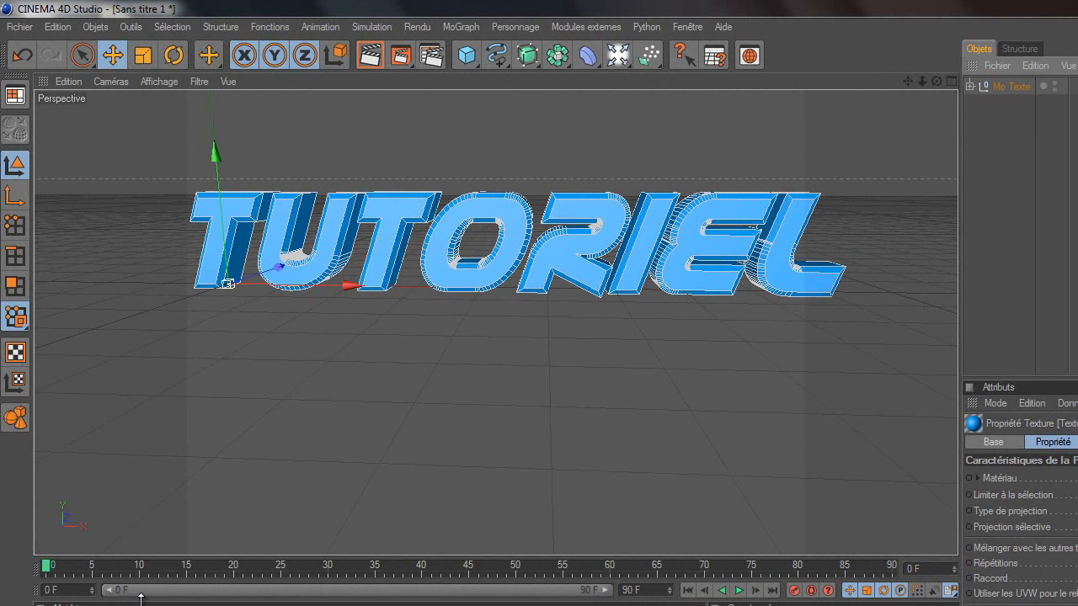
pyautogui.click(970, 86)
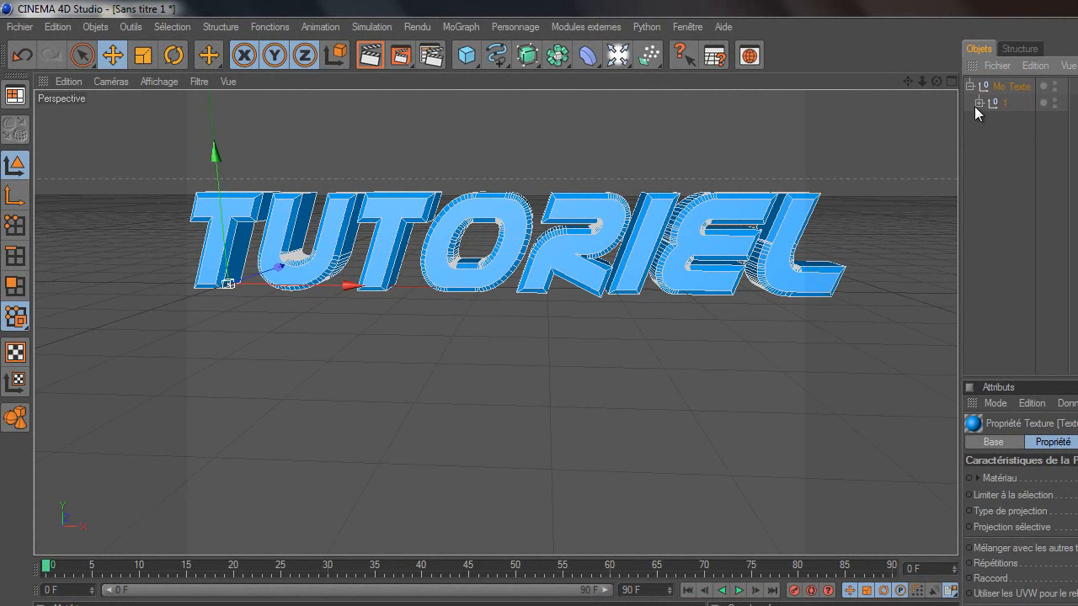
pyautogui.click(979, 102)
pyautogui.click(989, 119)
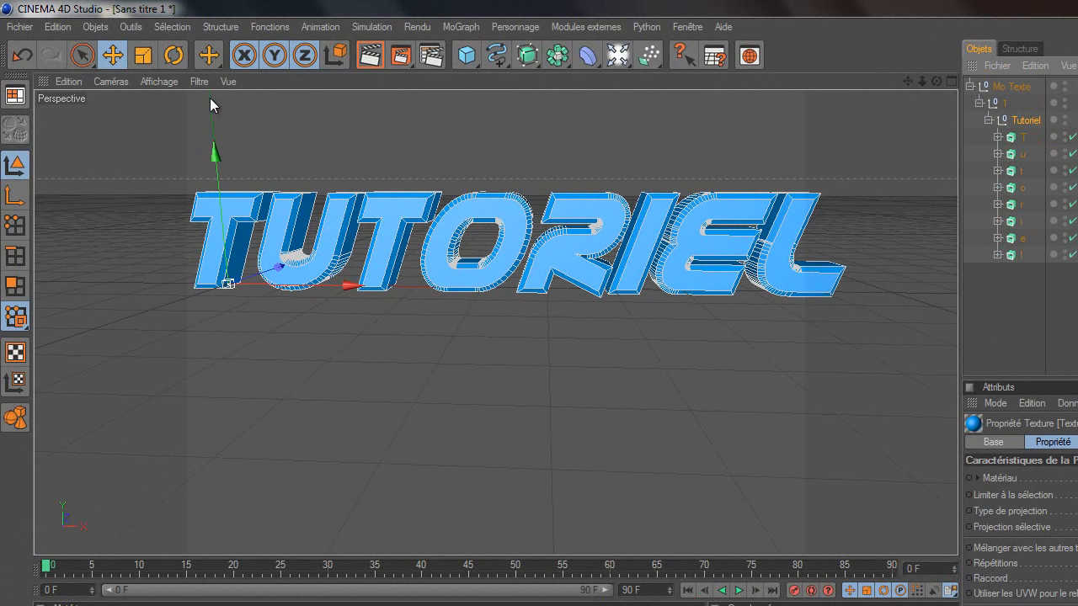
# - Rotate the first T, the U and the second T individually to give each a slightly different angle
pyautogui.click(172, 55)
pyautogui.moveTo(240, 294); pyautogui.dragTo(216, 292)
pyautogui.click(30, 61)
pyautogui.click(1023, 137)
pyautogui.click(340, 261)
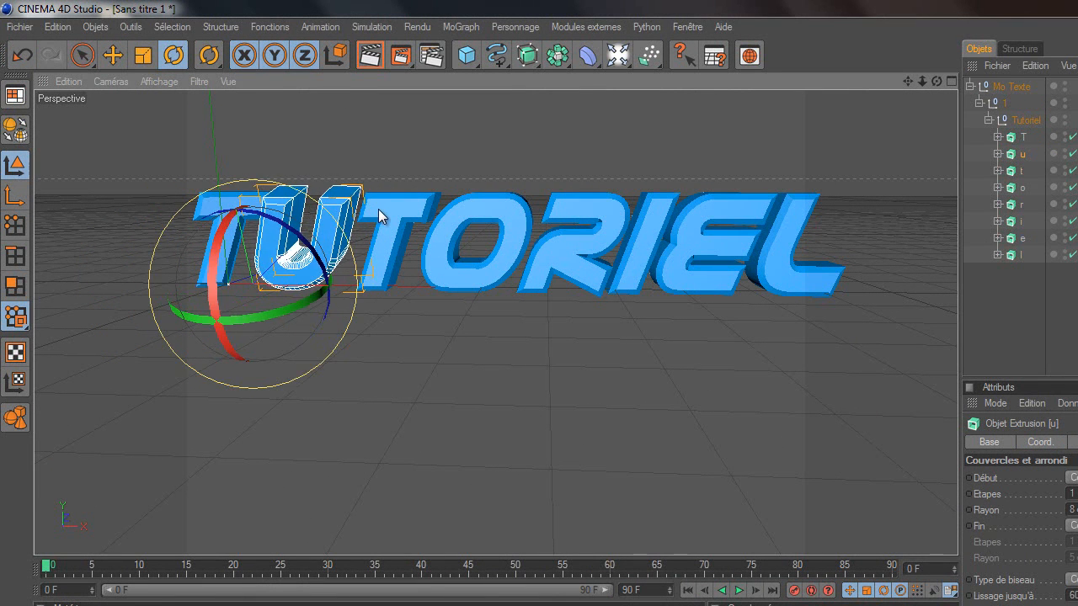
pyautogui.click(379, 251)
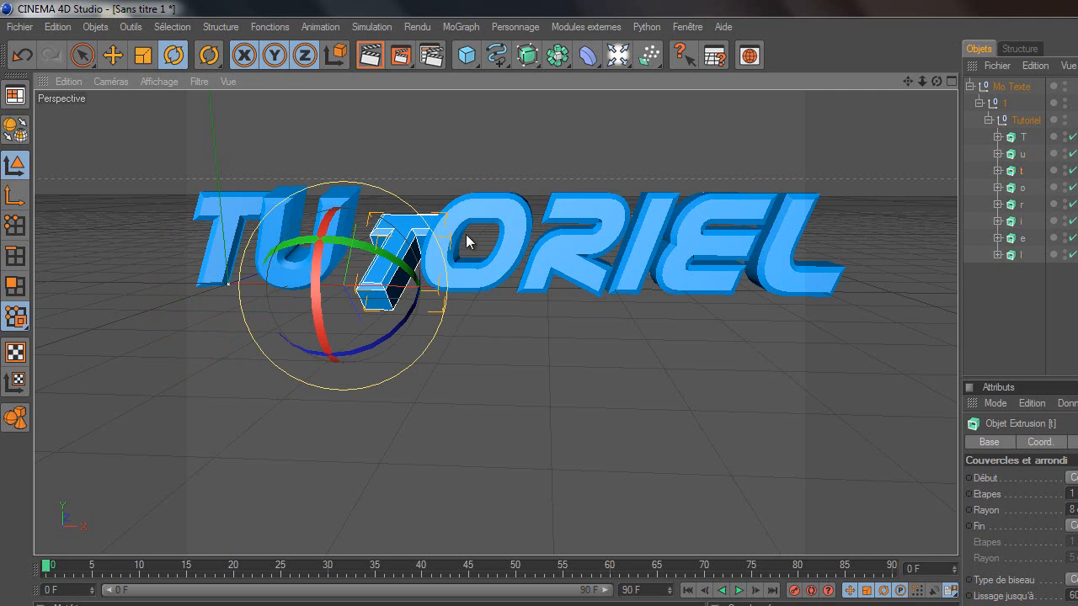
pyautogui.moveTo(325, 277); pyautogui.dragTo(320, 335)
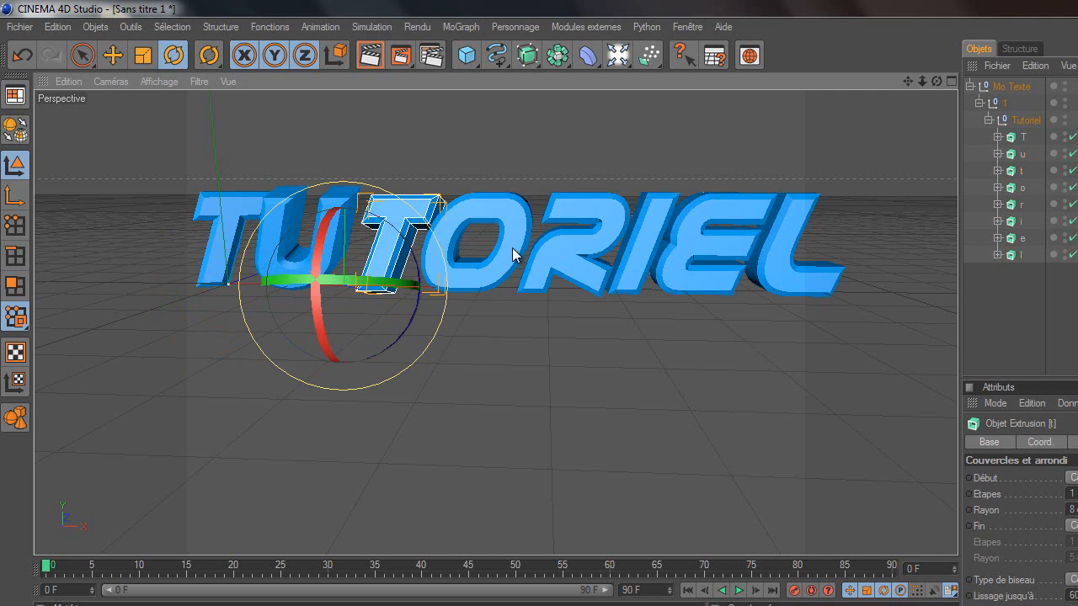
# - Rotate the O, R, I, E and L individually, turning the L about 26° around its vertical axis
pyautogui.click(512, 258)
pyautogui.moveTo(408, 267); pyautogui.dragTo(399, 309)
pyautogui.click(593, 259)
pyautogui.moveTo(544, 301); pyautogui.dragTo(698, 211)
pyautogui.click(646, 229)
pyautogui.click(754, 208)
pyautogui.moveTo(668, 257); pyautogui.dragTo(686, 236)
pyautogui.click(783, 237)
pyautogui.moveTo(772, 306)
pyautogui.mouseDown()
pyautogui.moveTo(779, 278)
pyautogui.moveTo(751, 294)
pyautogui.moveTo(785, 308)
pyautogui.moveTo(756, 311)
pyautogui.mouseUp()
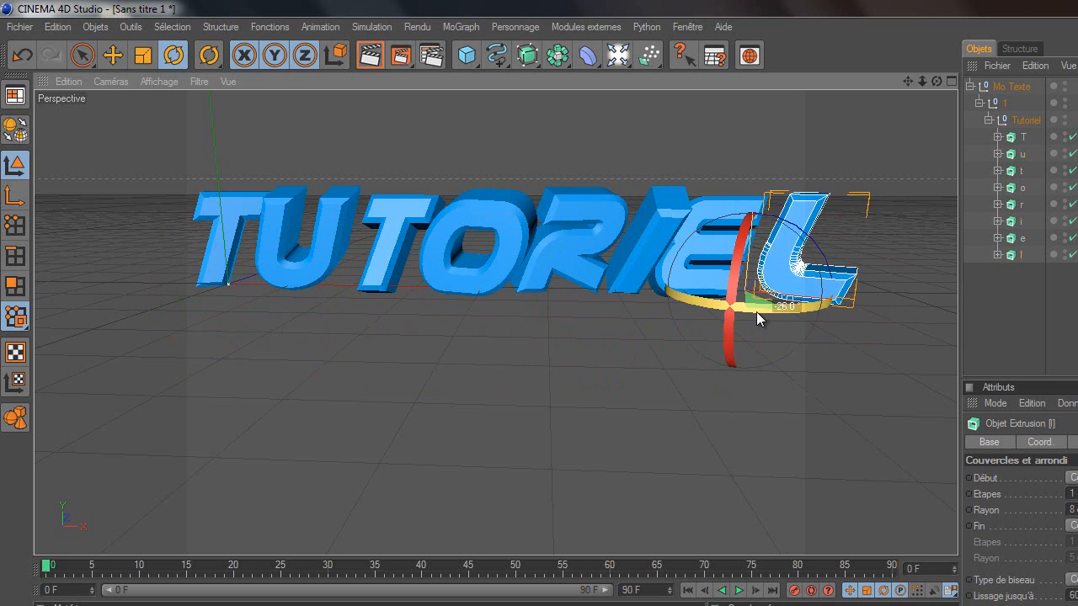
# - Deselect all letters and render a preview of the text in the viewport
pyautogui.click(378, 313)
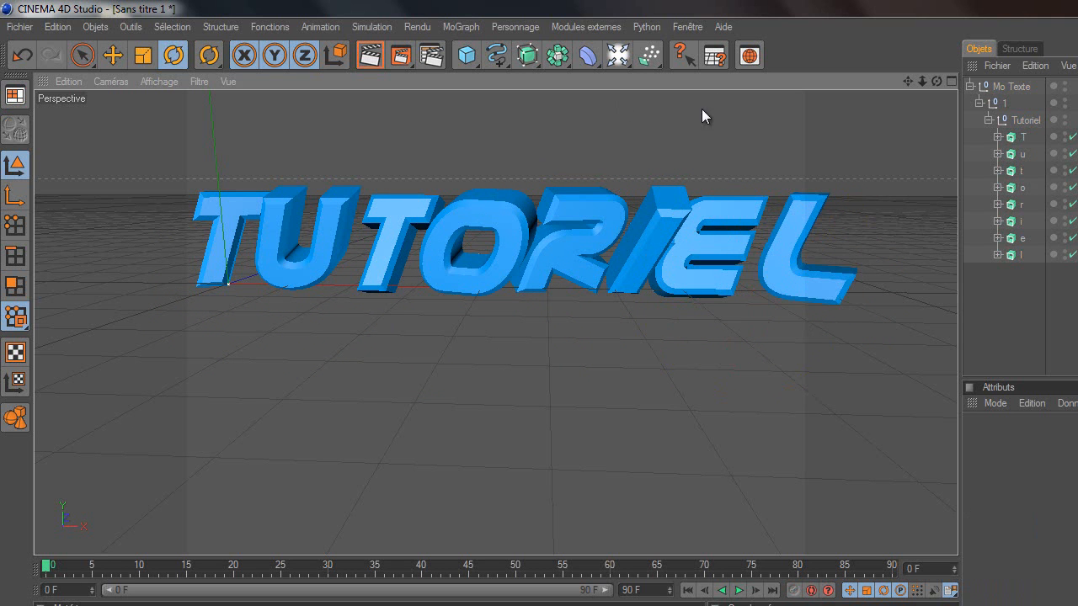
pyautogui.click(370, 56)
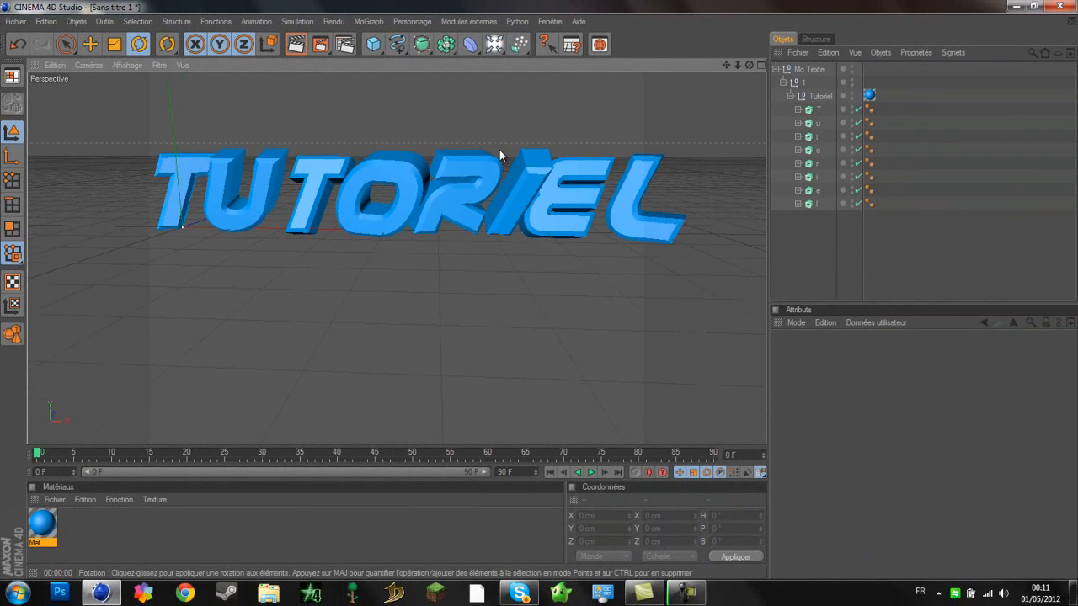
pyautogui.scroll(-2, 592, 182)
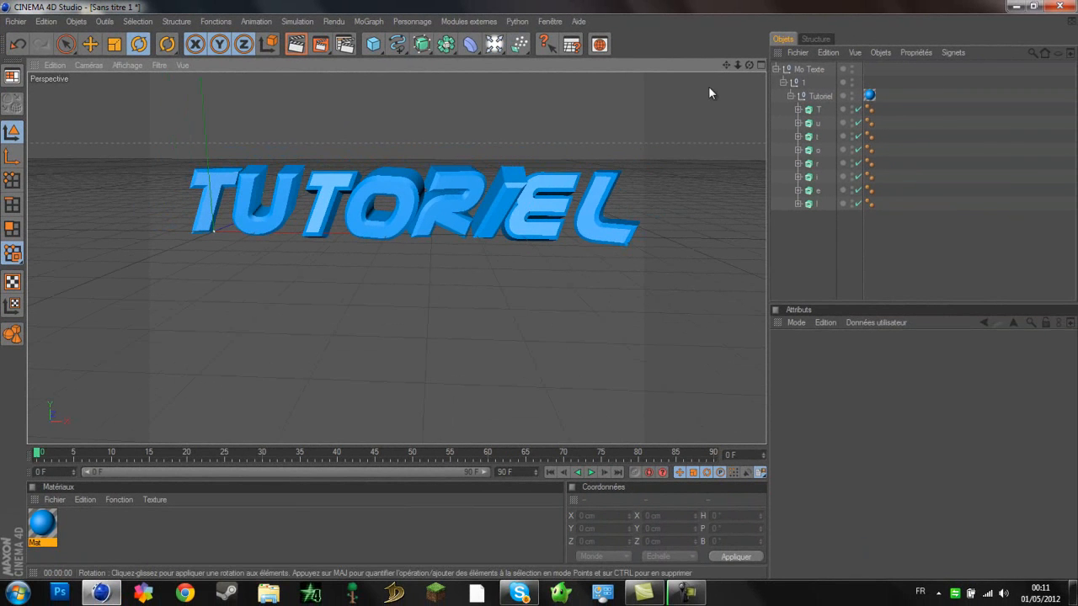
pyautogui.moveTo(728, 66); pyautogui.dragTo(539, 291)
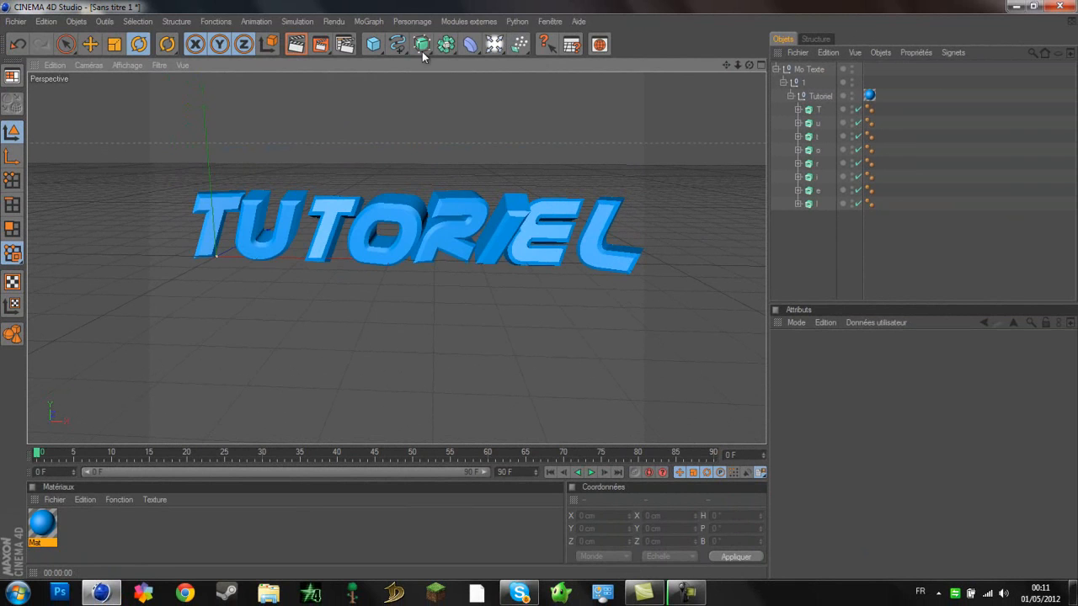
# - Set the render output to the Film/Vidéo preset HDTV 1080 29.97
pyautogui.click(346, 44)
pyautogui.click(581, 6)
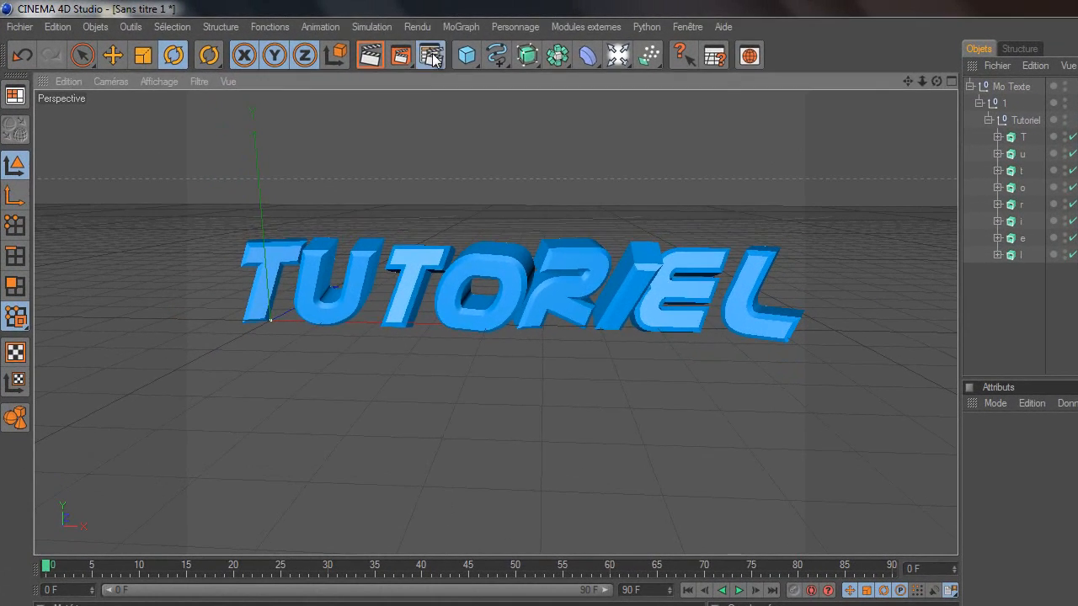
pyautogui.click(346, 44)
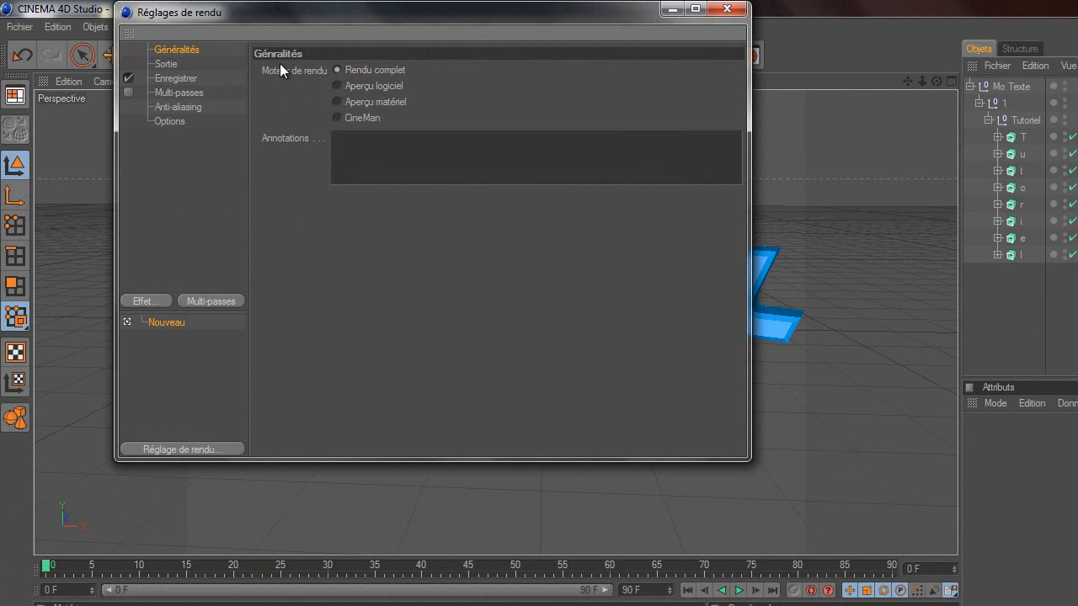
pyautogui.click(169, 64)
pyautogui.click(275, 72)
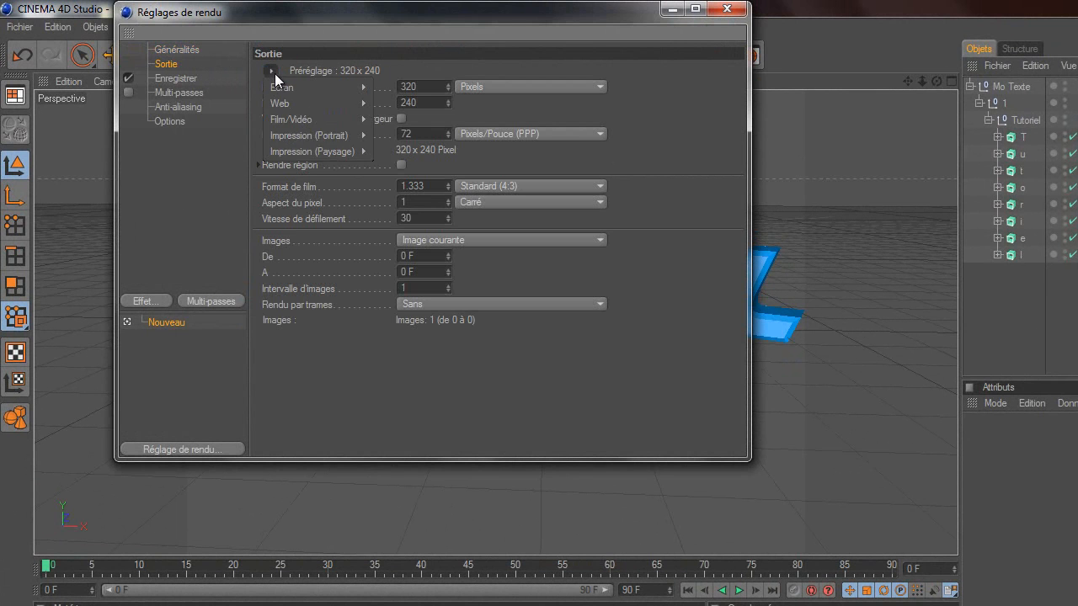
pyautogui.moveTo(306, 118)
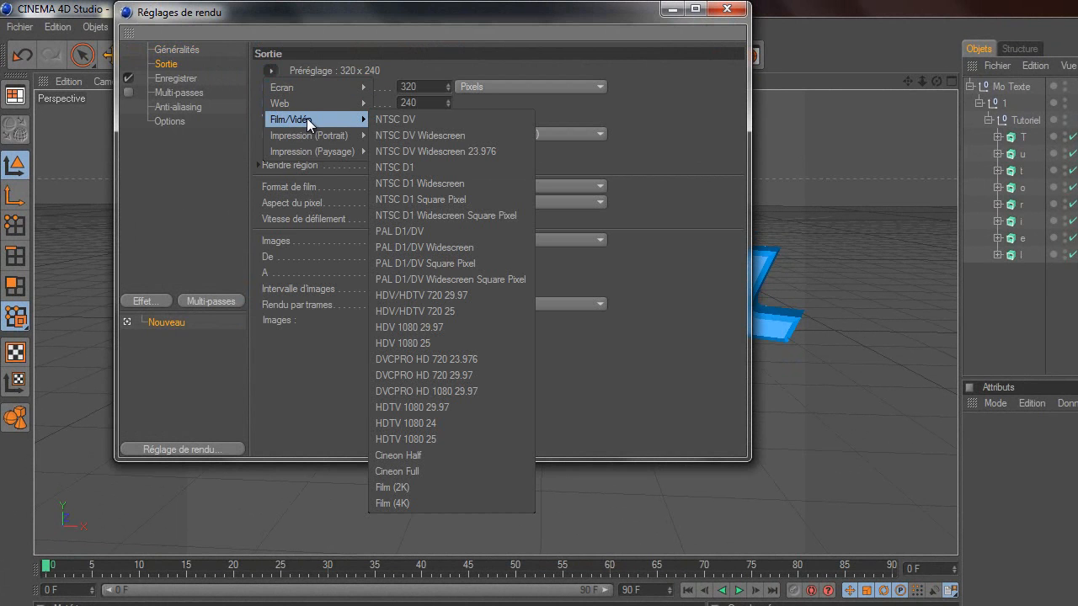
pyautogui.click(465, 408)
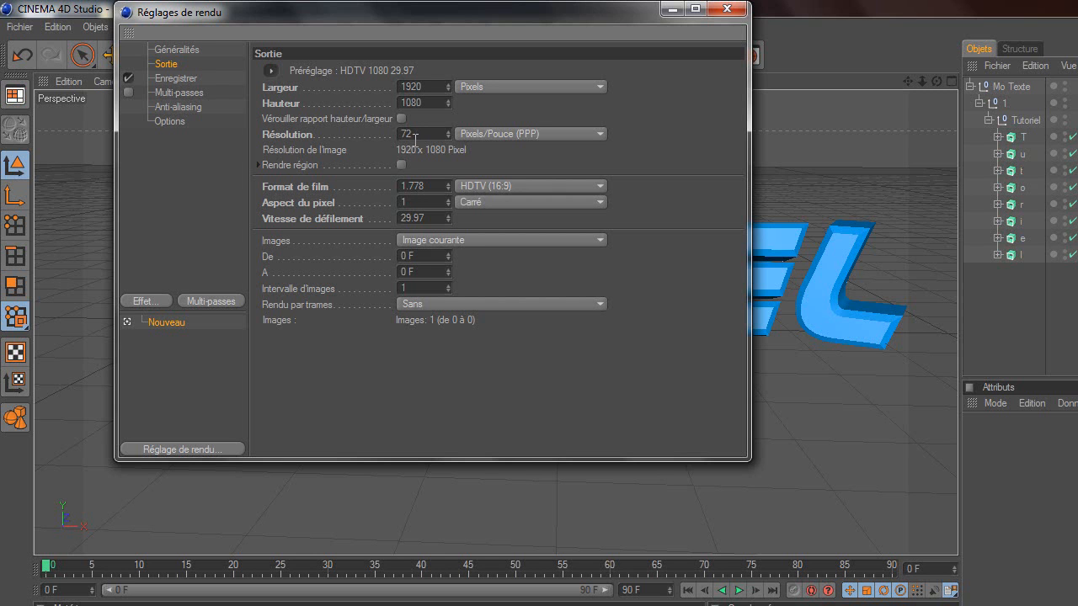
# - Set the render to save to the desktop under the file name Tuto in PNG format
pyautogui.click(166, 78)
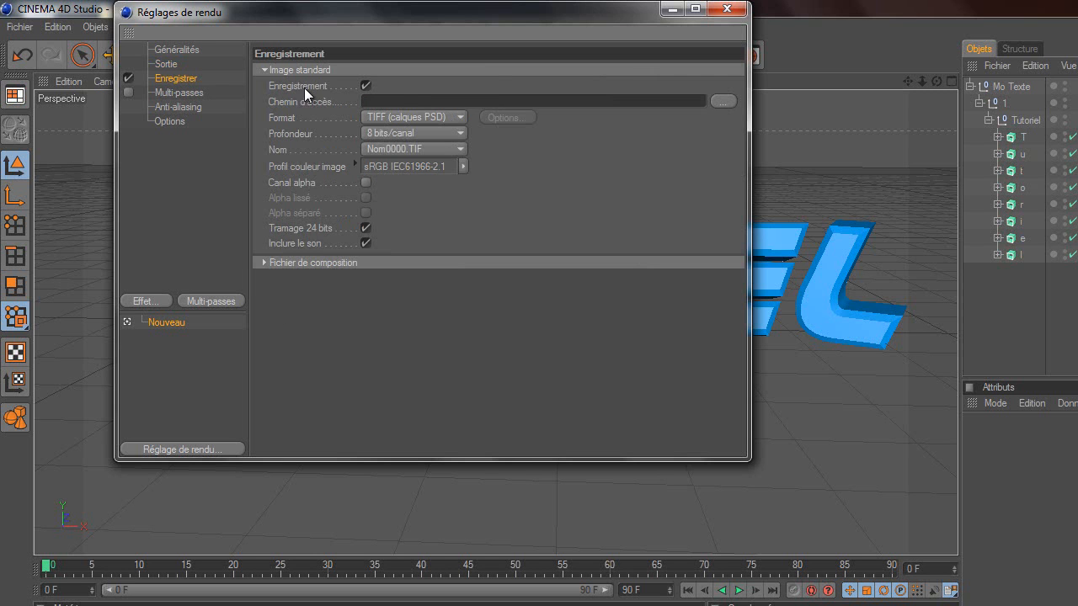
pyautogui.click(716, 101)
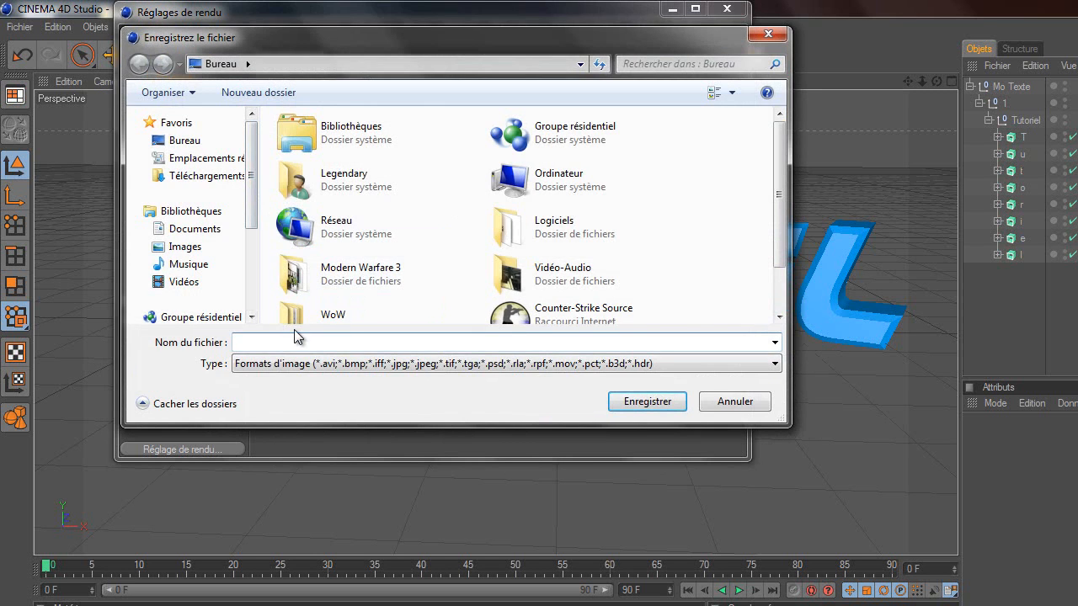
pyautogui.write('V')
pyautogui.press('BackSpace')
pyautogui.write('B')
pyautogui.press('BackSpace')
pyautogui.write('Tuto')
pyautogui.click(625, 402)
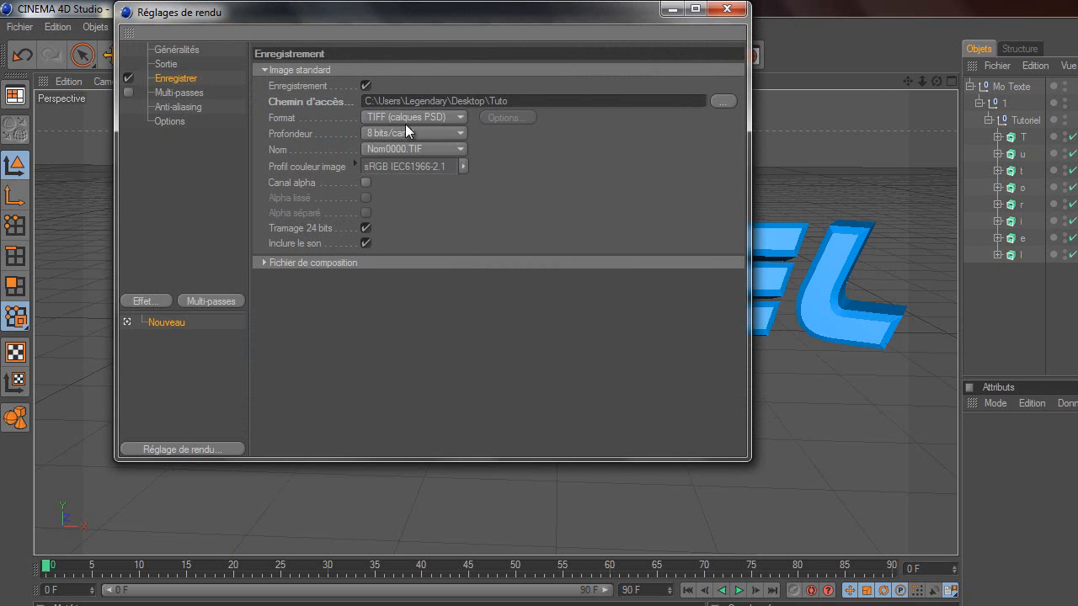
pyautogui.click(451, 116)
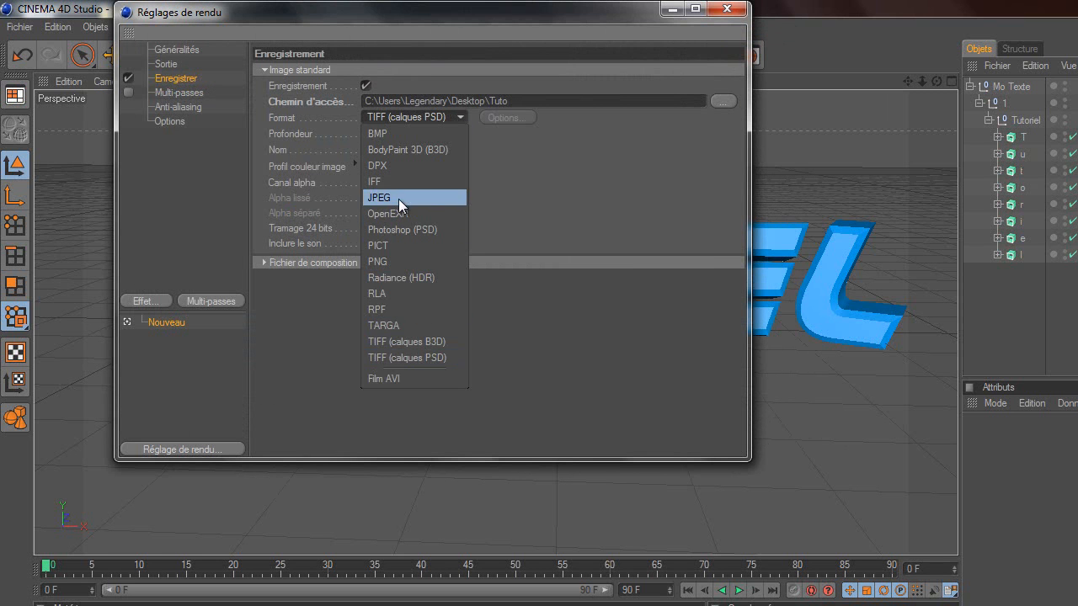
pyautogui.click(400, 261)
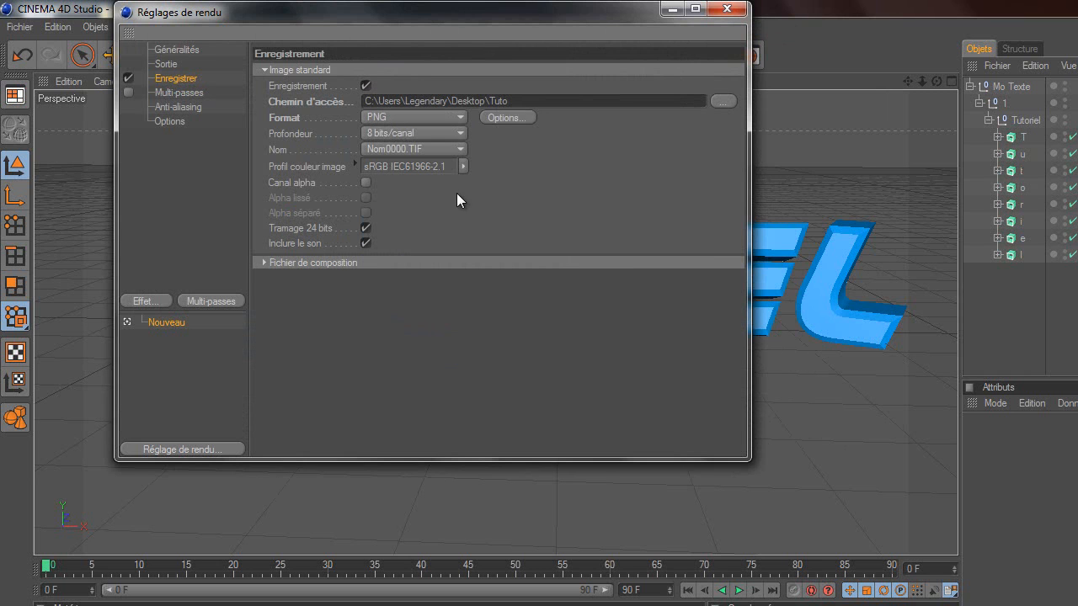
# - Set the render's anti-aliasing to Au mieux, look through the remaining render settings and close them
pyautogui.click(198, 94)
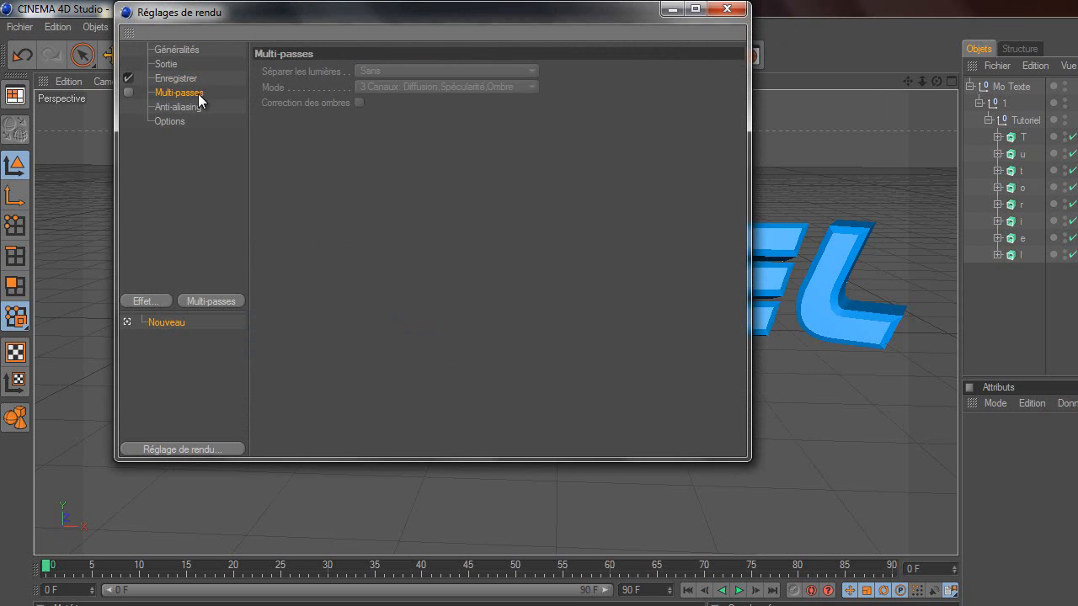
pyautogui.click(211, 108)
pyautogui.click(420, 71)
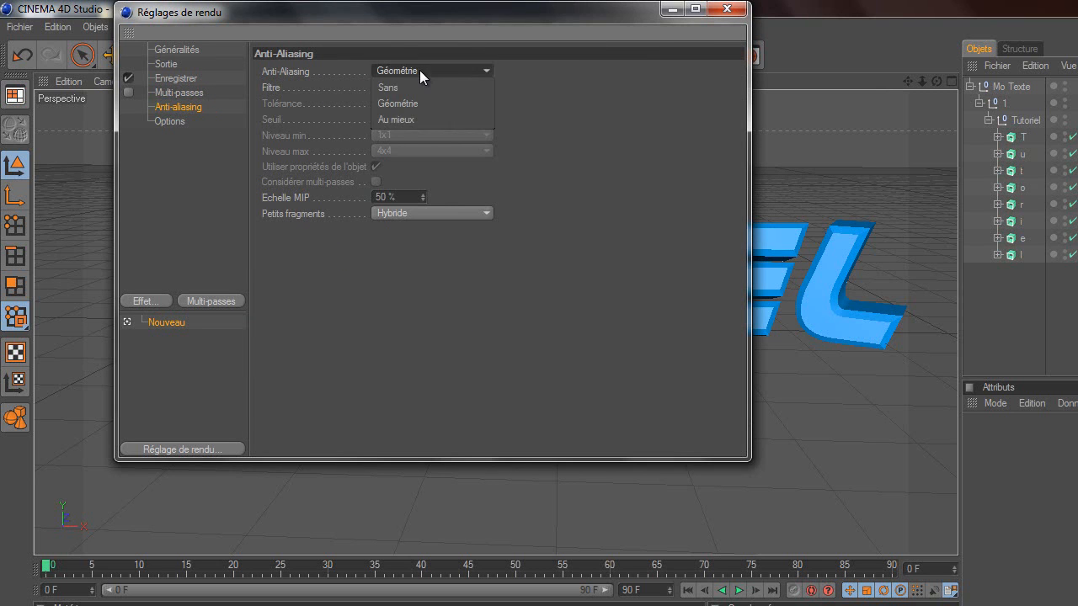
pyautogui.click(416, 119)
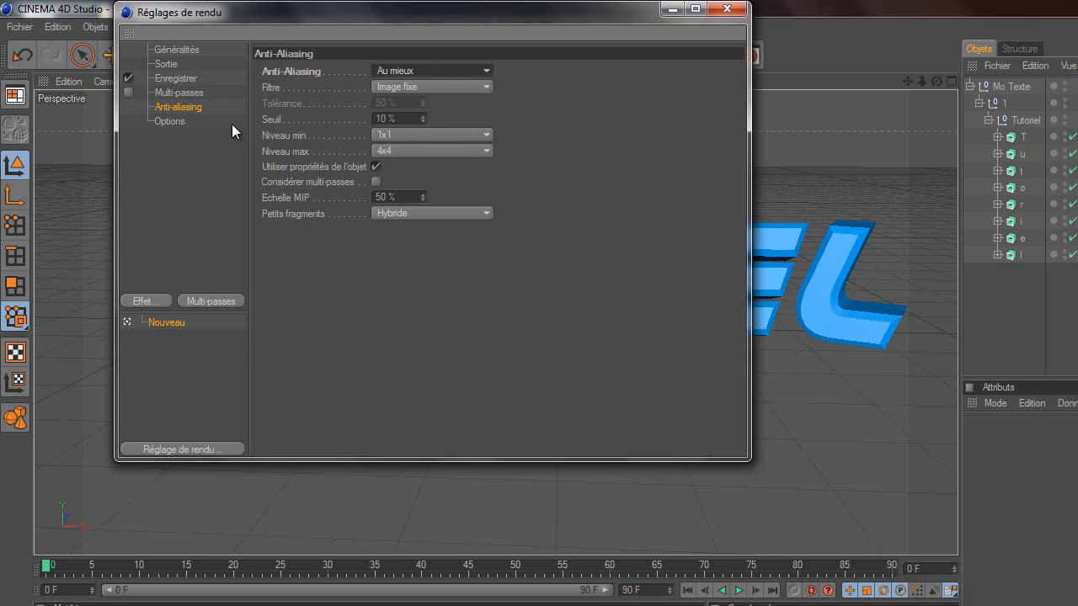
pyautogui.click(182, 121)
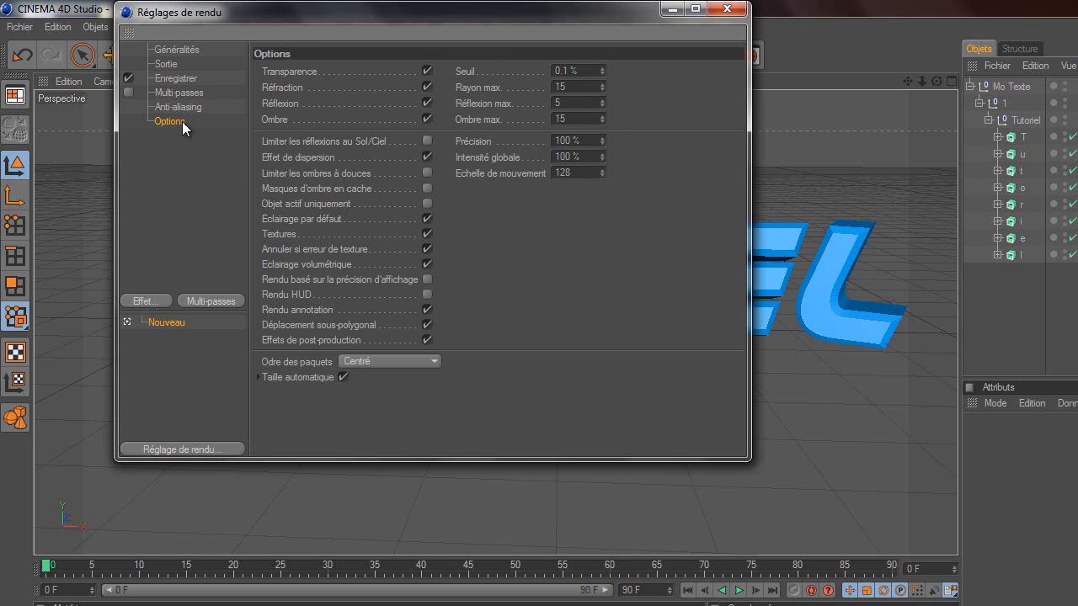
pyautogui.click(175, 50)
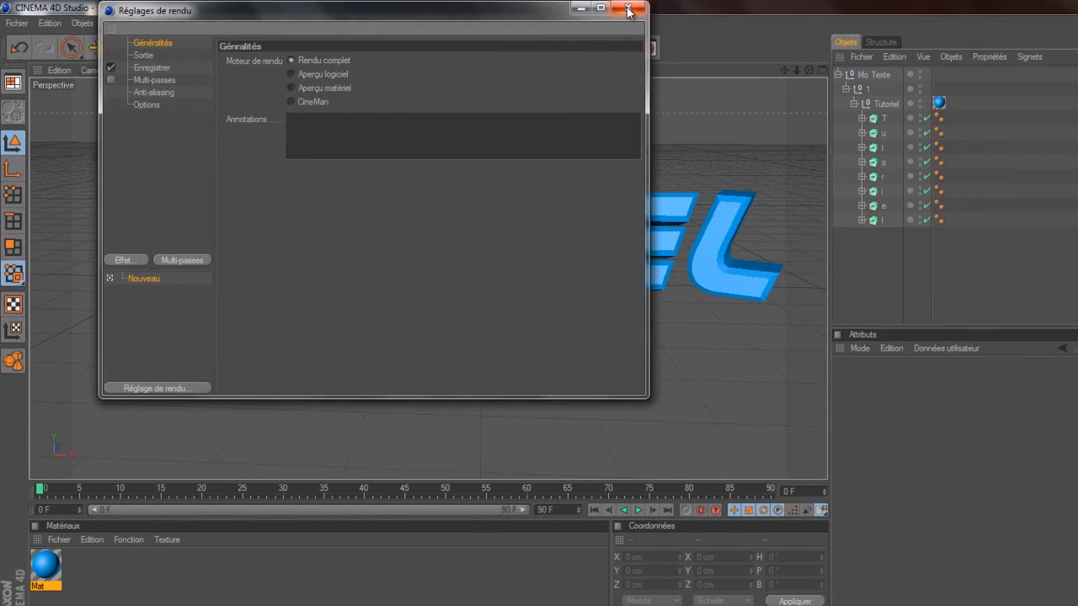
pyautogui.click(726, 10)
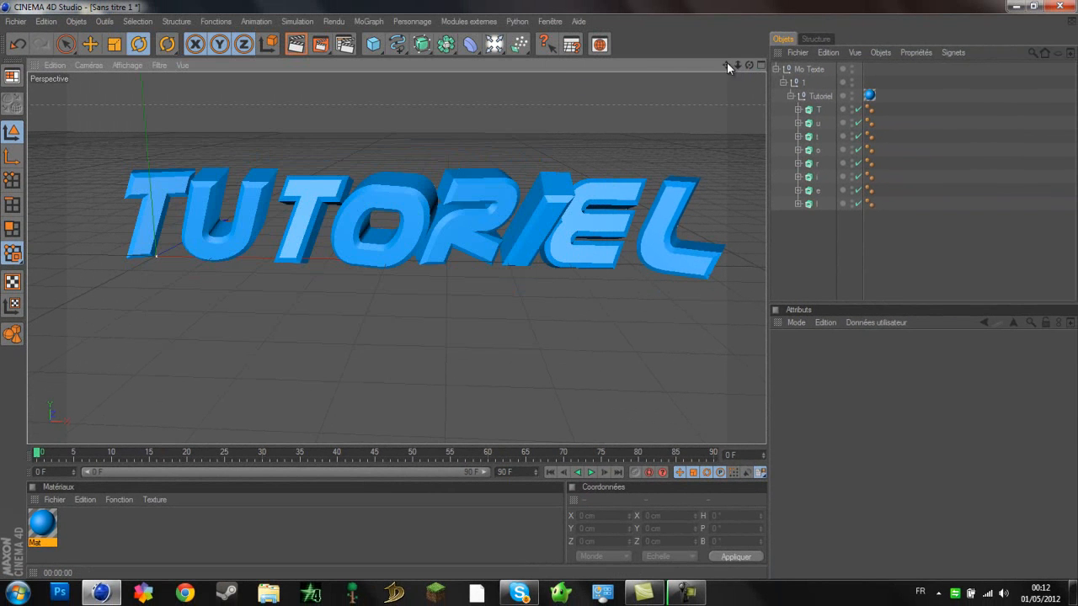
# - Frame the whole word within the render area of the perspective view and render the final image in the Visualiseur
pyautogui.moveTo(732, 63); pyautogui.dragTo(538, 289)
pyautogui.moveTo(714, 59); pyautogui.dragTo(563, 132)
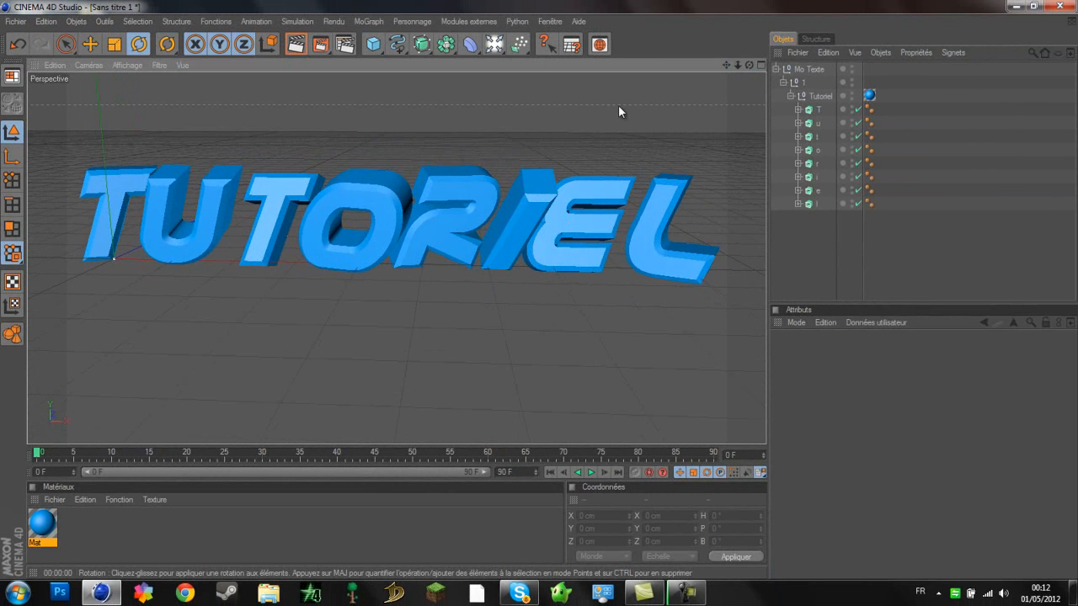
pyautogui.moveTo(724, 64); pyautogui.dragTo(539, 290)
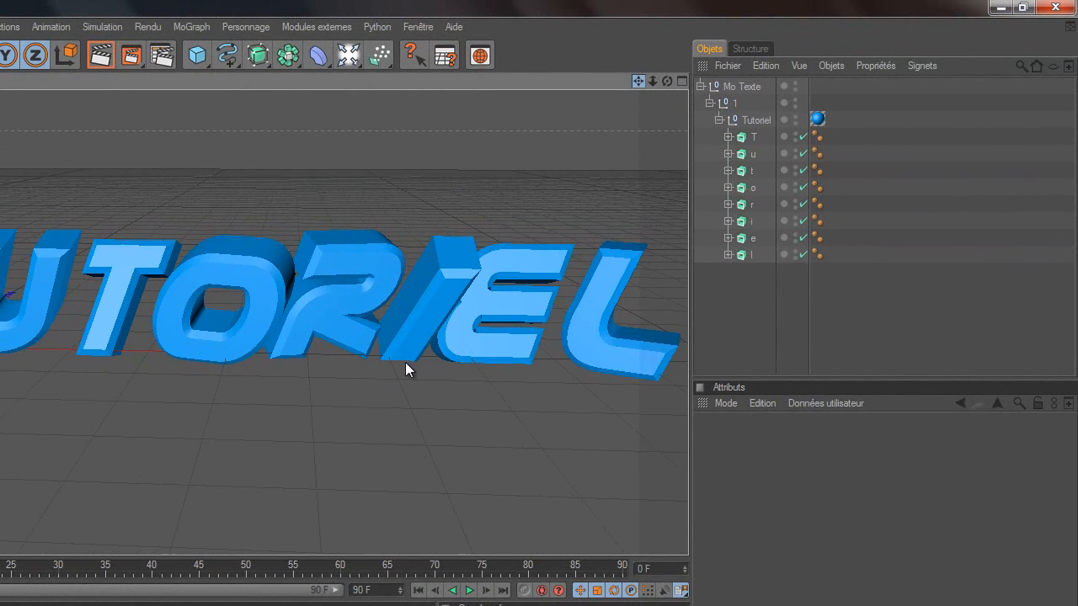
pyautogui.moveTo(405, 369); pyautogui.dragTo(649, 201)
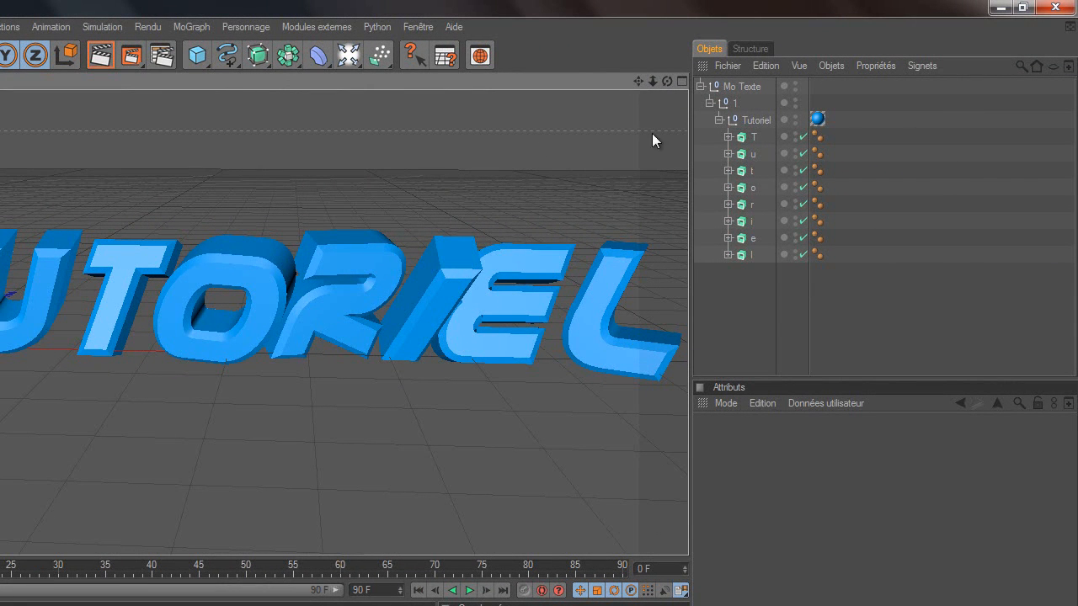
pyautogui.moveTo(639, 80); pyautogui.dragTo(406, 369)
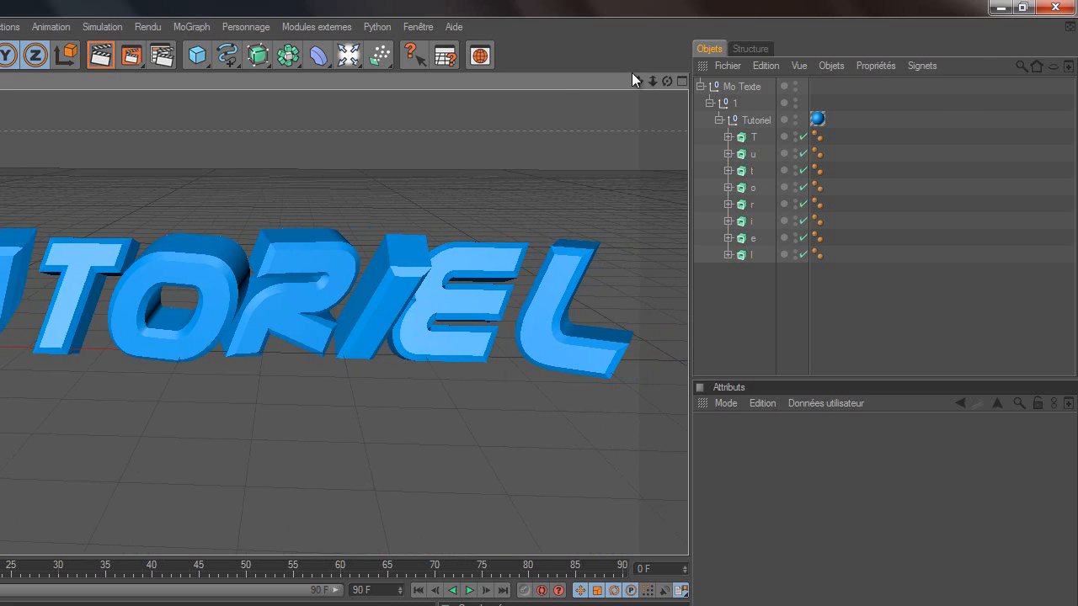
pyautogui.moveTo(640, 82); pyautogui.dragTo(405, 369)
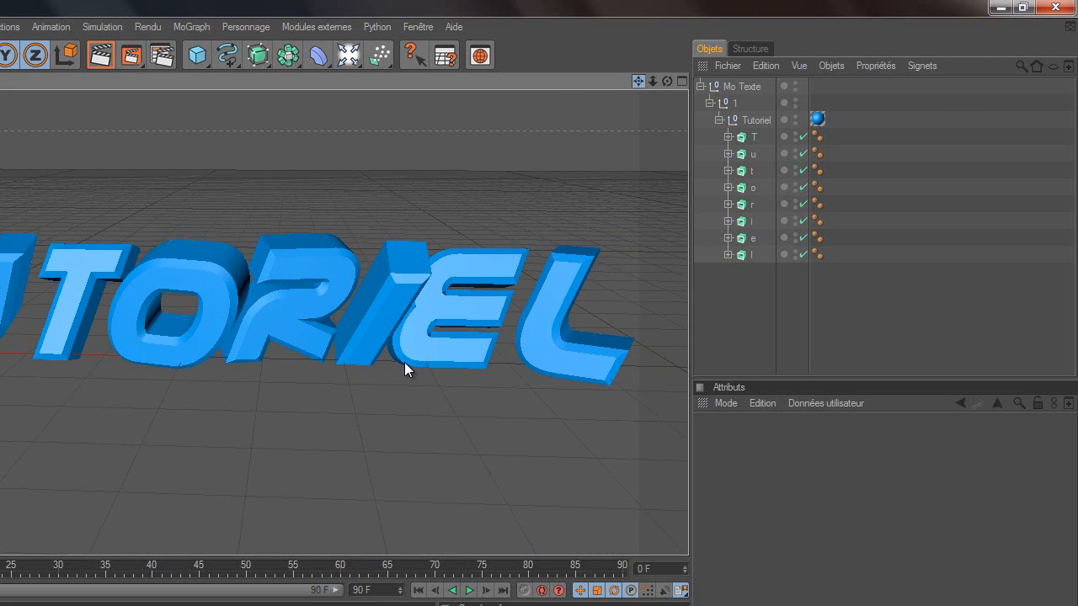
pyautogui.click(135, 56)
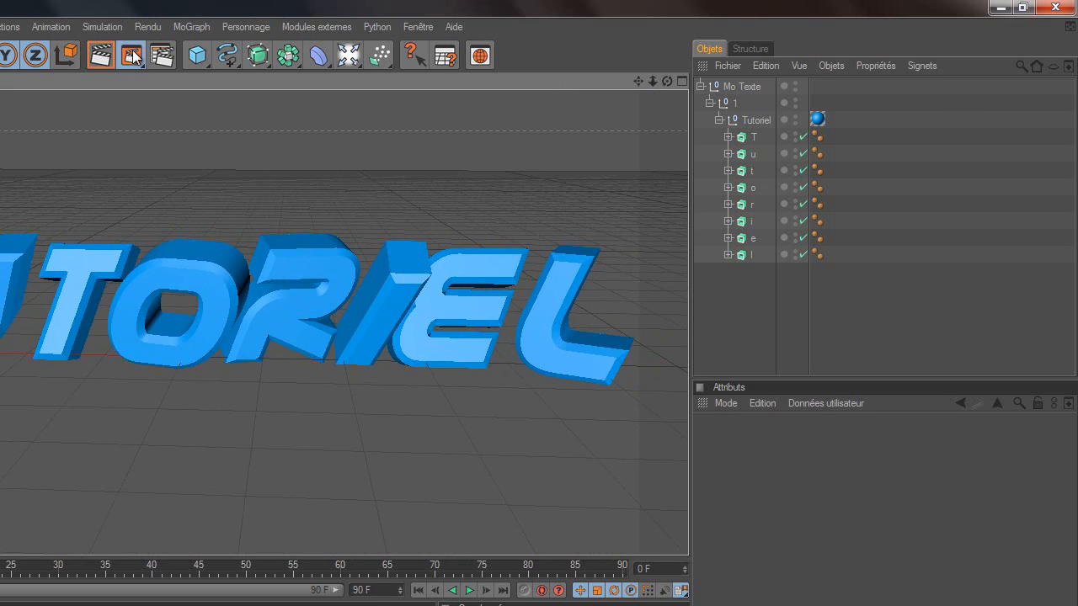
pyautogui.click(130, 56)
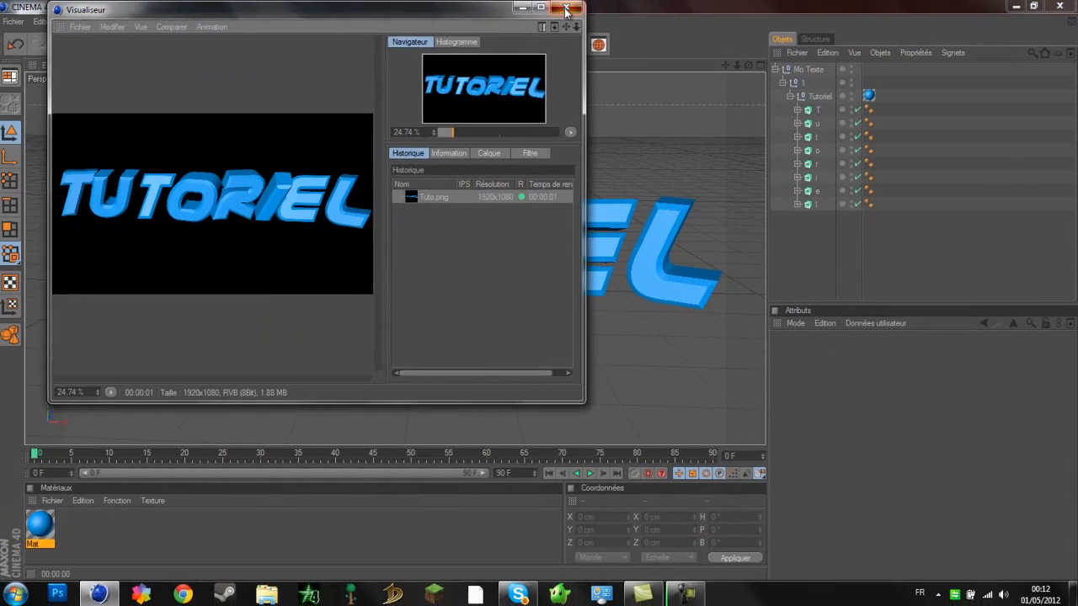
pyautogui.click(439, 9)
# - Go to the desktop, open the rendered Tuto.png in the Windows photo viewer, inspect the lettering and close it
pyautogui.click(1001, 8)
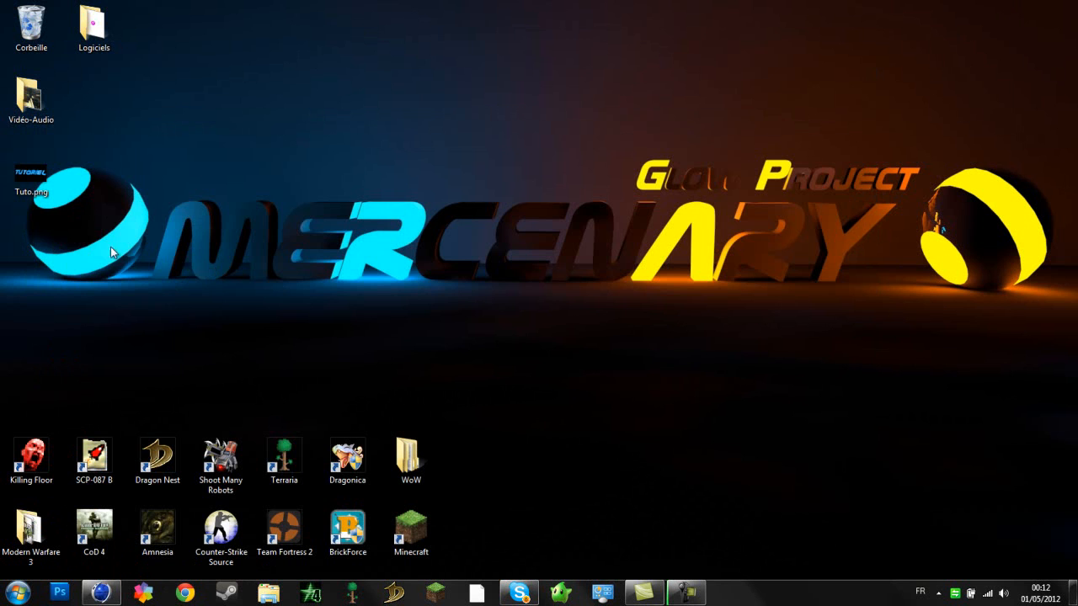
pyautogui.moveTo(15, 284); pyautogui.dragTo(565, 278)
pyautogui.doubleClick(34, 177)
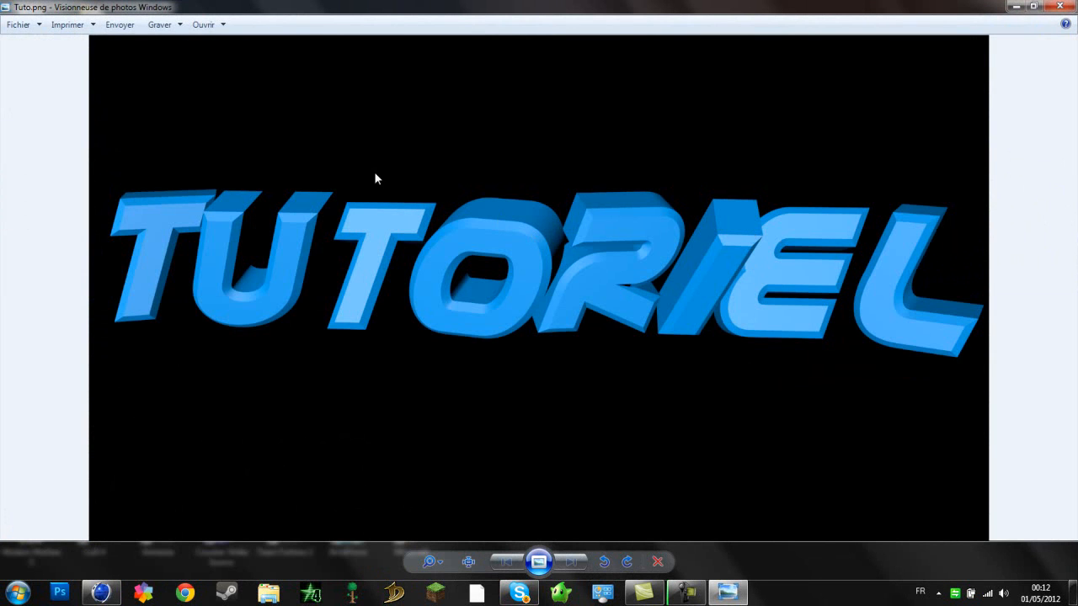
pyautogui.rightClick(459, 157)
pyautogui.click(450, 153)
pyautogui.press('Escape')
pyautogui.moveTo(625, 297); pyautogui.dragTo(739, 193)
pyautogui.moveTo(944, 302); pyautogui.dragTo(1071, 167)
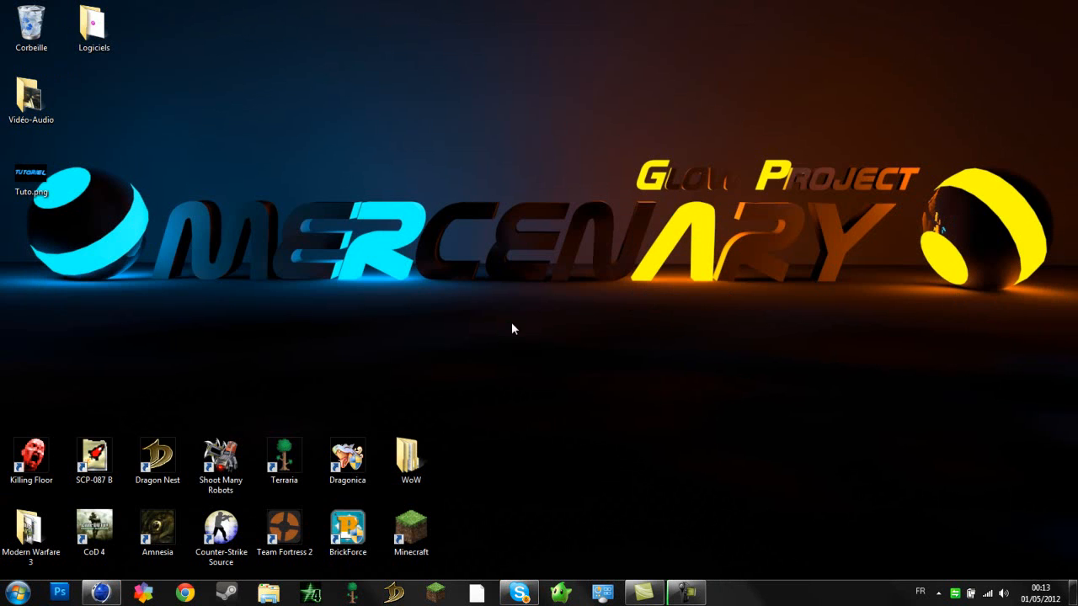